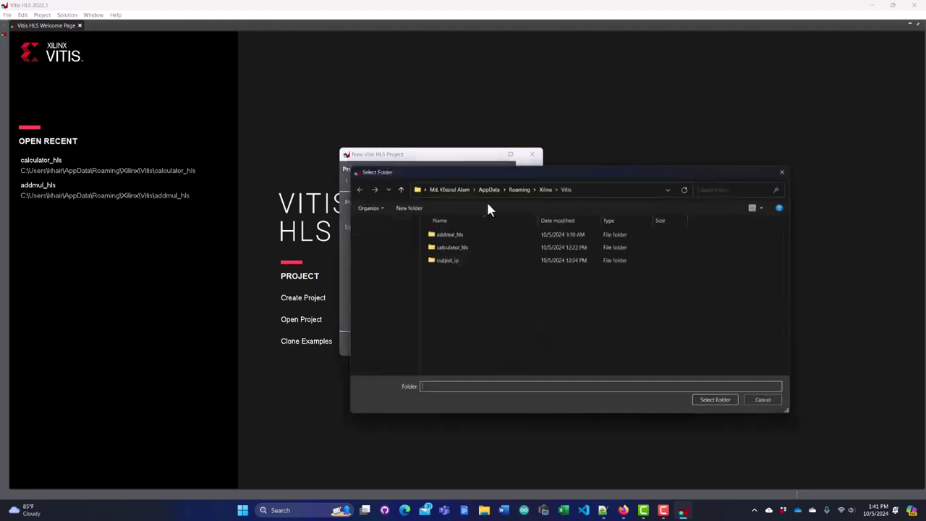
Step: Set the new project's location to C:\Xilinx_Project and its top function to calculate, continuing to the solution configuration
left_click(715, 399)
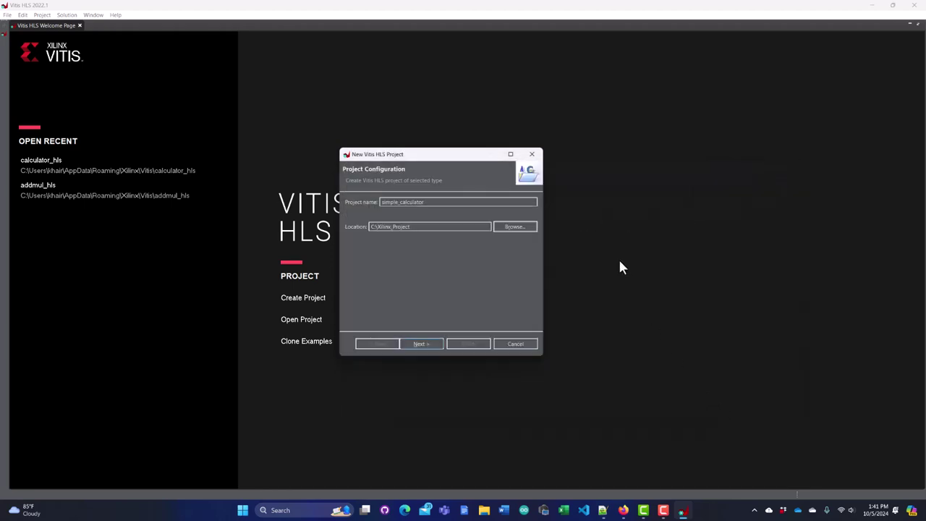
left_click(421, 344)
type("calculate")
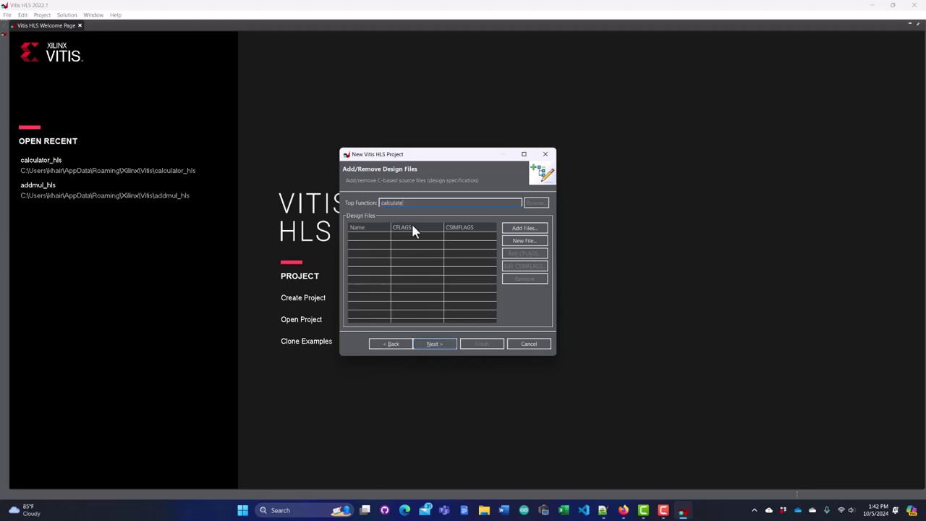
left_click(453, 346)
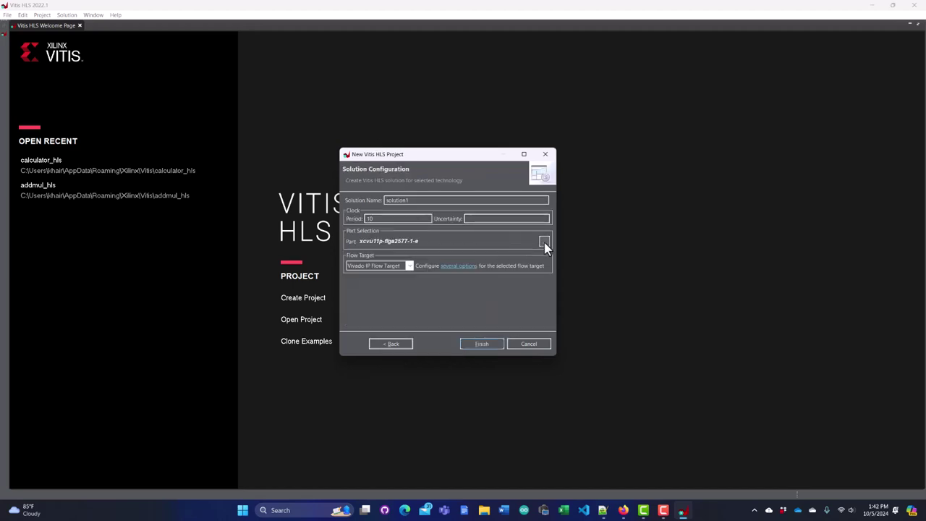
Step: Select the Arty Z7-20 board as the solution's target part and finish creating the project
left_click(548, 244)
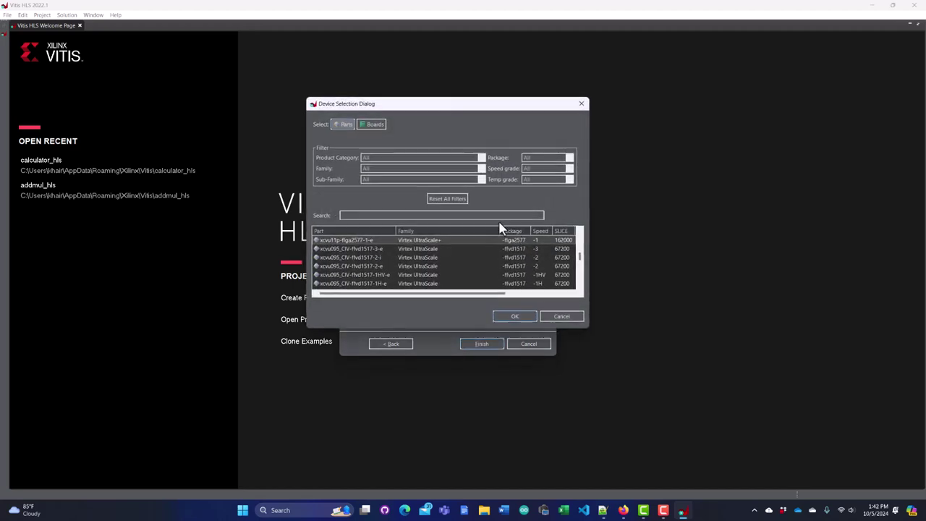
left_click(373, 127)
scroll(340, 282, "down", 5)
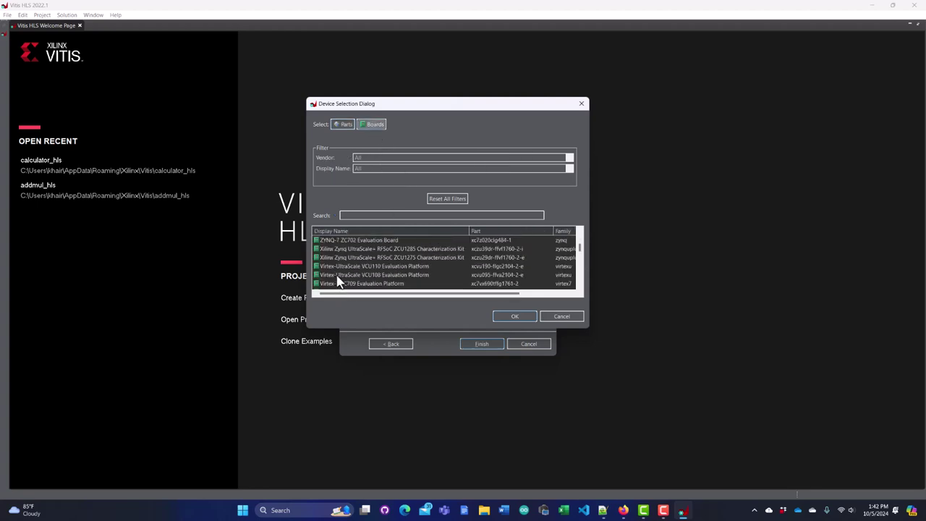
scroll(340, 282, "down", 8)
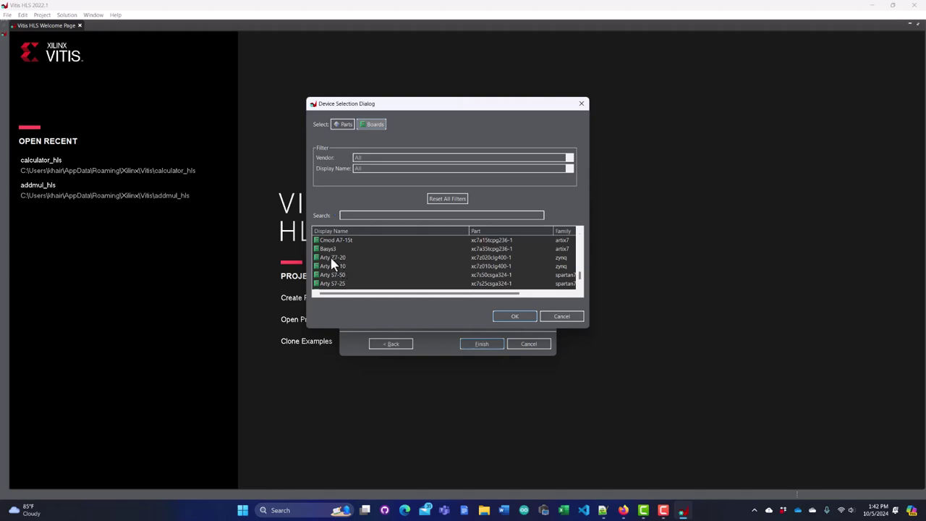
left_click(331, 257)
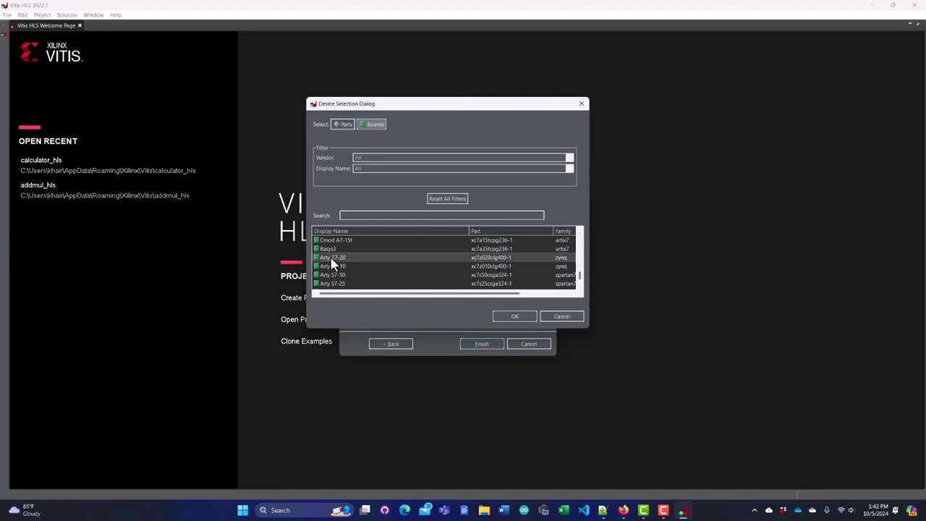
left_click(510, 318)
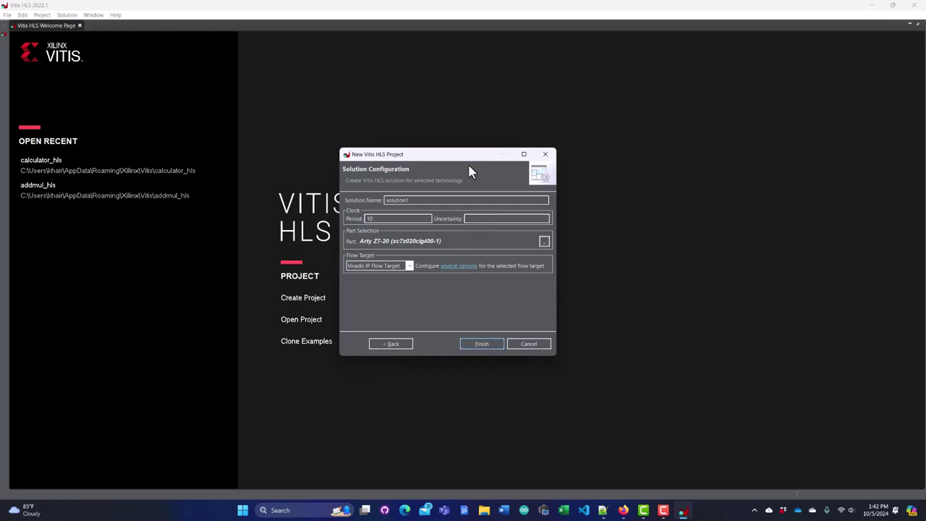
left_click(476, 345)
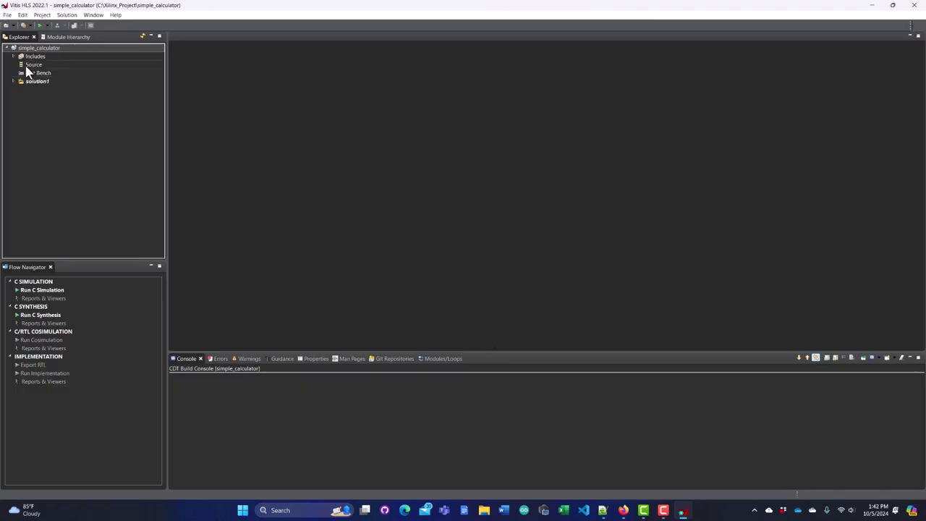
Step: Create a new source file named calculator.cpp in the C:\Xilinx_Project folder under the project's Source
left_click(27, 67)
right_click(27, 67)
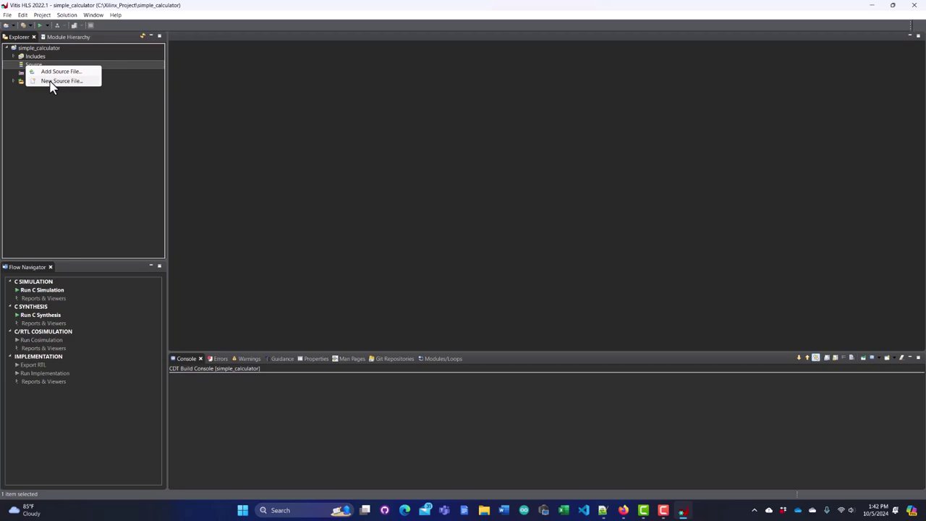
left_click(50, 81)
type("calculator.cpp")
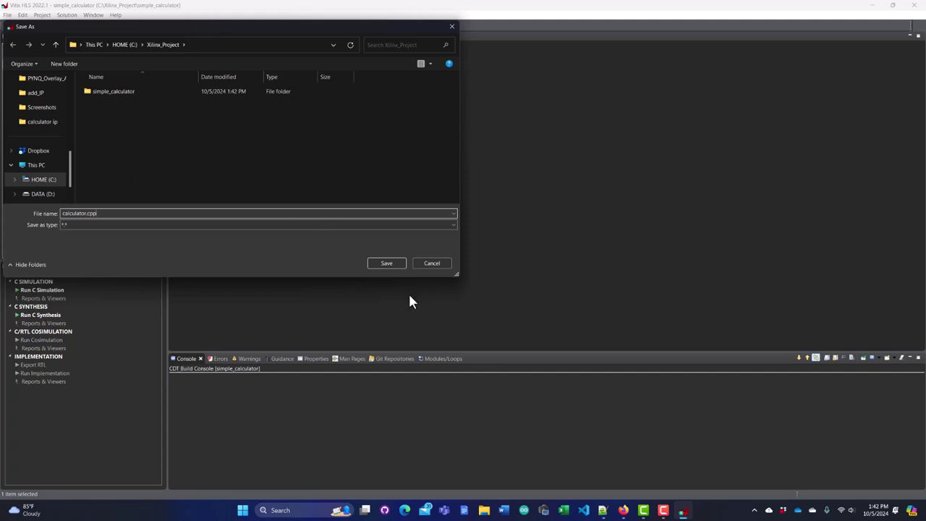
left_click(384, 264)
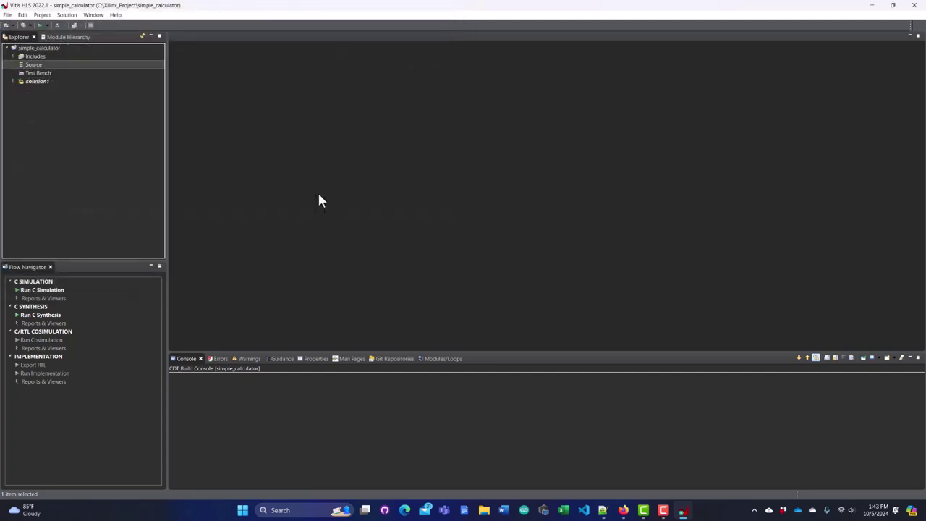
Step: Write calculate() in calculator.cpp computing sum, sub, mul and div of ints a and b, with ap_ctrl_none return and s_axilite port pragmas, and save
key("Return")
key("Return")
type("void calculate(int a, int b, int& sum, int& sub, int& mul, int& div) { #pragma HLS INTERFACE ap_ctrl_none port=return #pragma HLS INTERFACE s_axilite port=a #pragma HLS INTERFACE s_axilite port=b #pragma HLS INTERFACE s_axilite port=sum #pragma HLS INTERFACE s_axilite port=sub #pragma HLS INTERFACE s_axilite port=mul #pragma HLS INTERFACE s_axilite port=div  \tsum = a + b; \tsub = a - b; \tmul = a * b; \tdiv = a / b; }")
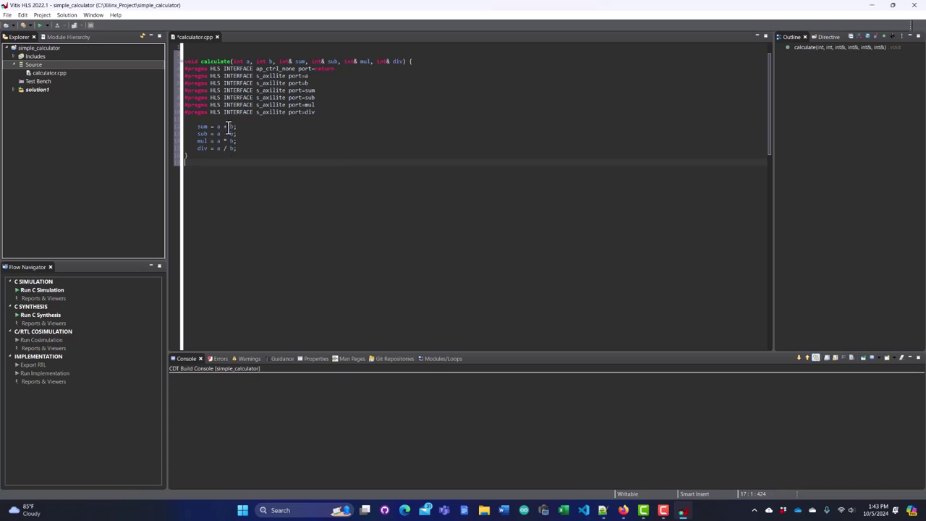
key("ctrl+s")
Step: Run C synthesis on the active solution with the 10 ns clock period and review the S_AXILITE register offsets in the report
left_click(66, 15)
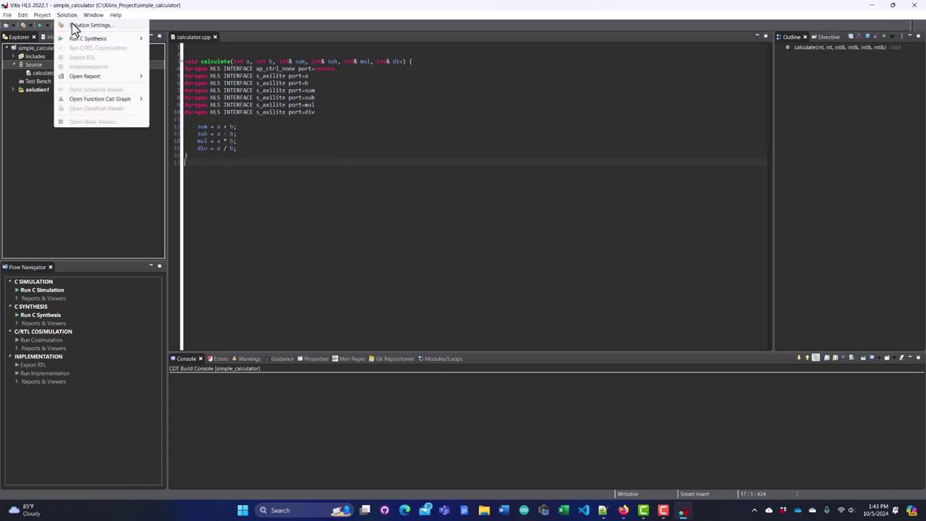
mouse_move(91, 39)
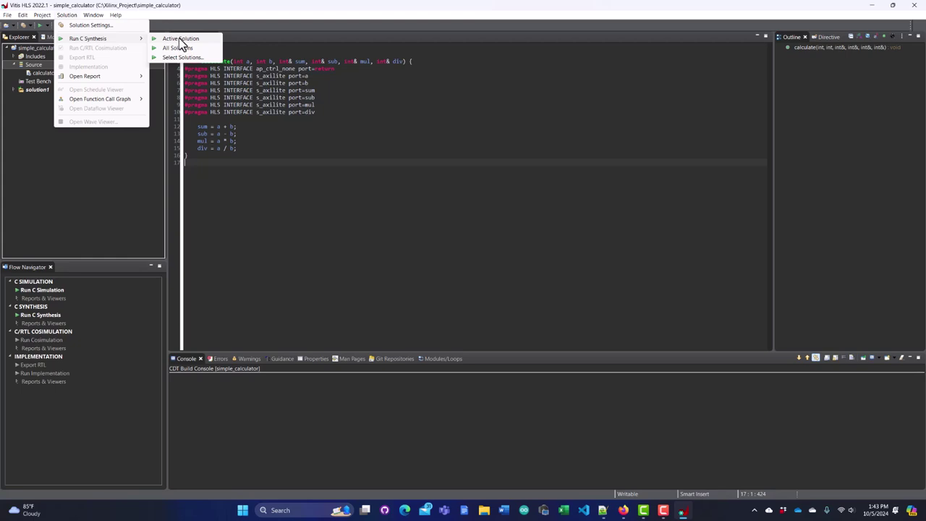
left_click(179, 40)
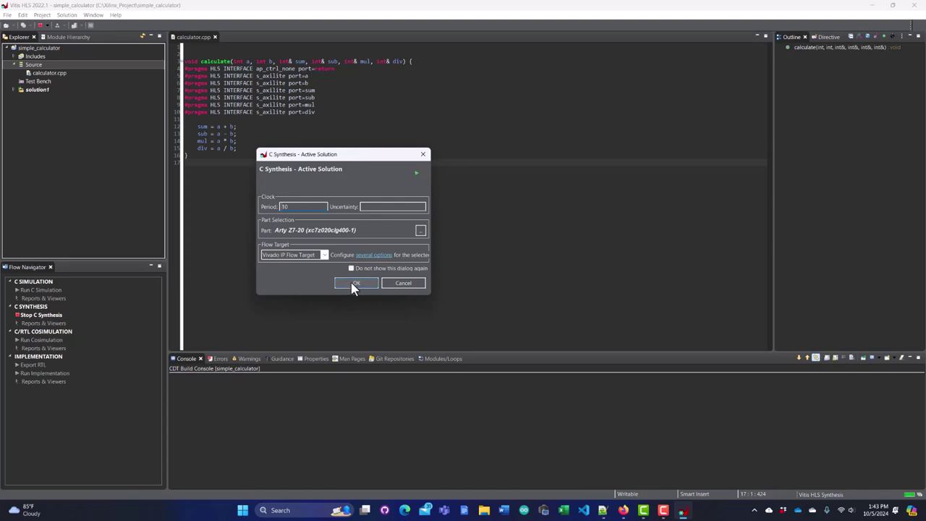
left_click(355, 284)
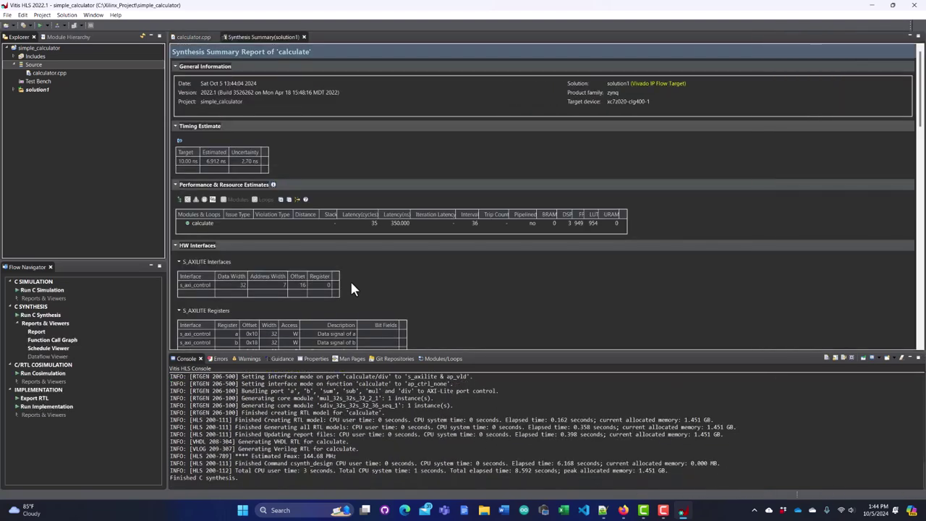
scroll(351, 290, "down", 3)
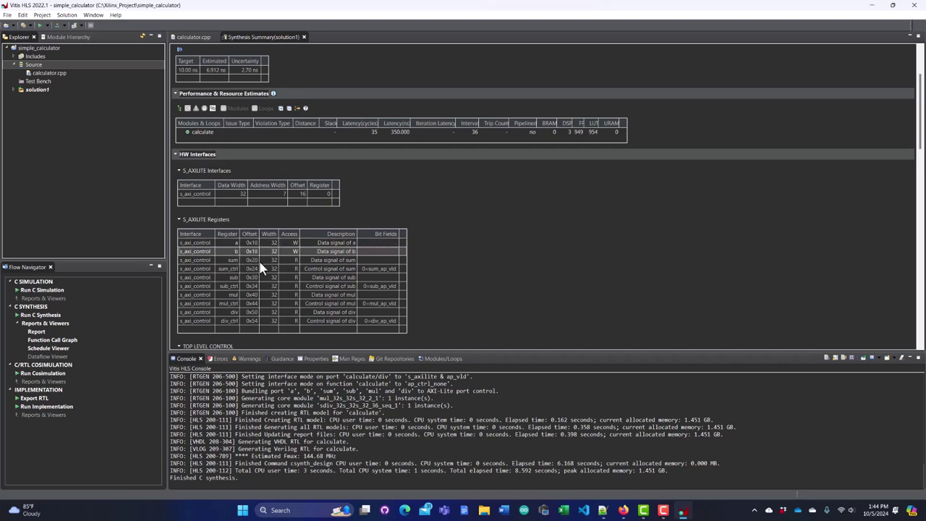
left_click(250, 312)
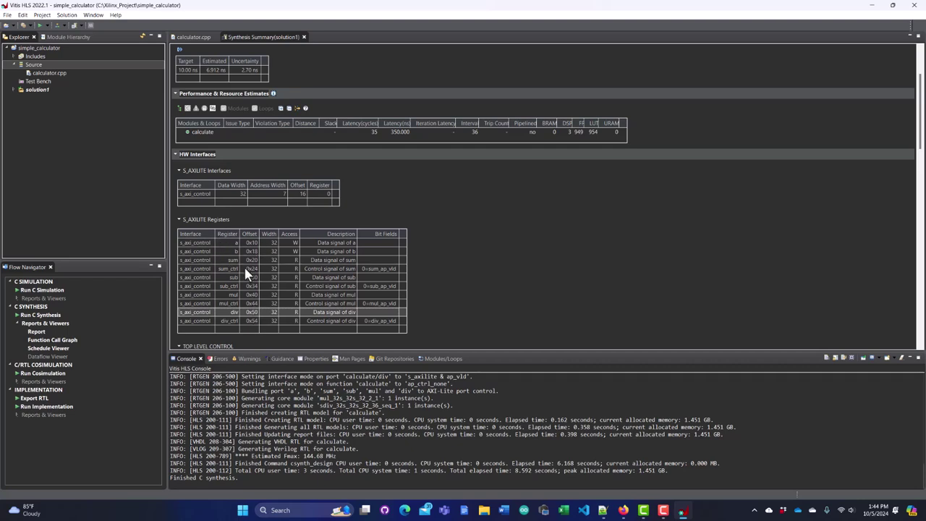
Step: Export the RTL as a Vivado IP (.zip) to C:/Xilinx_Project
left_click(67, 16)
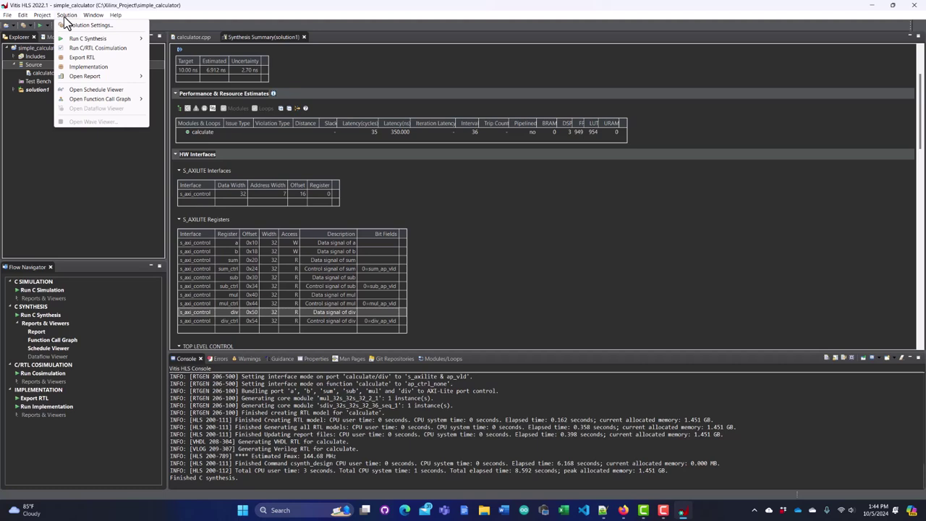
left_click(85, 57)
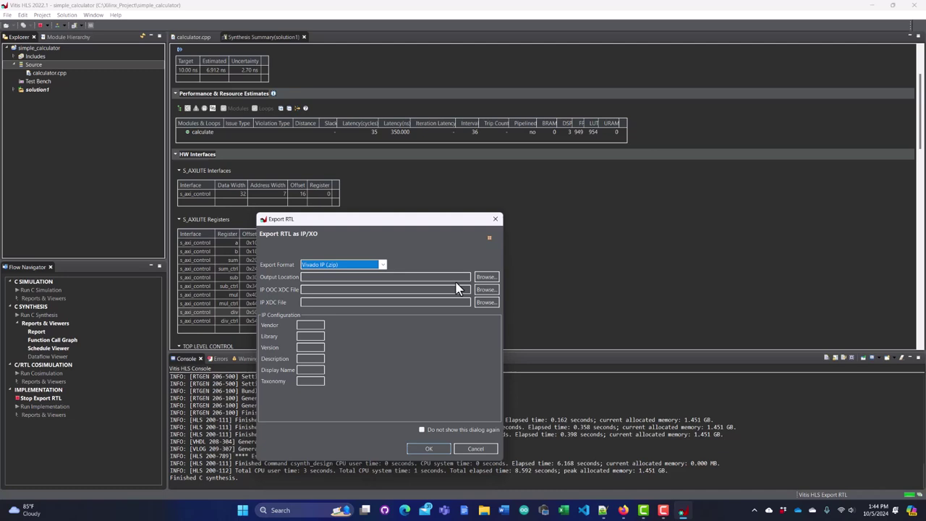
left_click(485, 277)
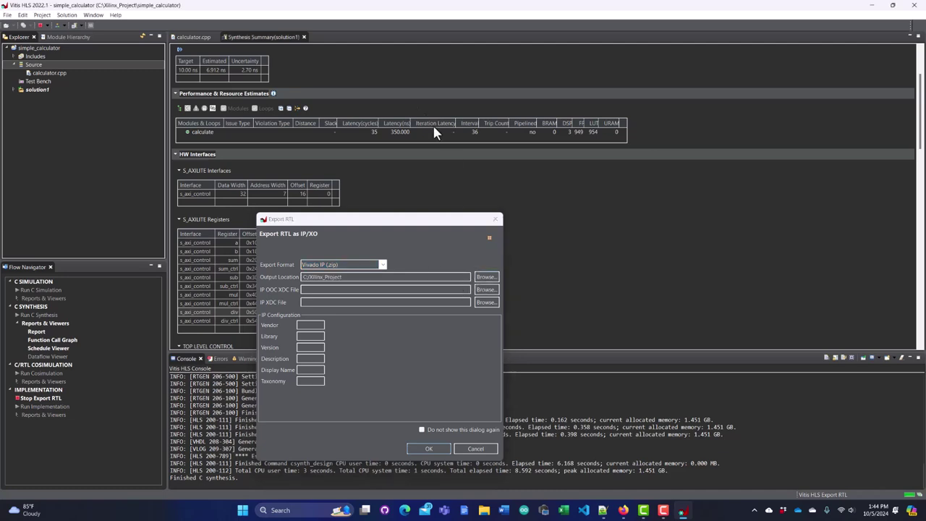
left_click(420, 450)
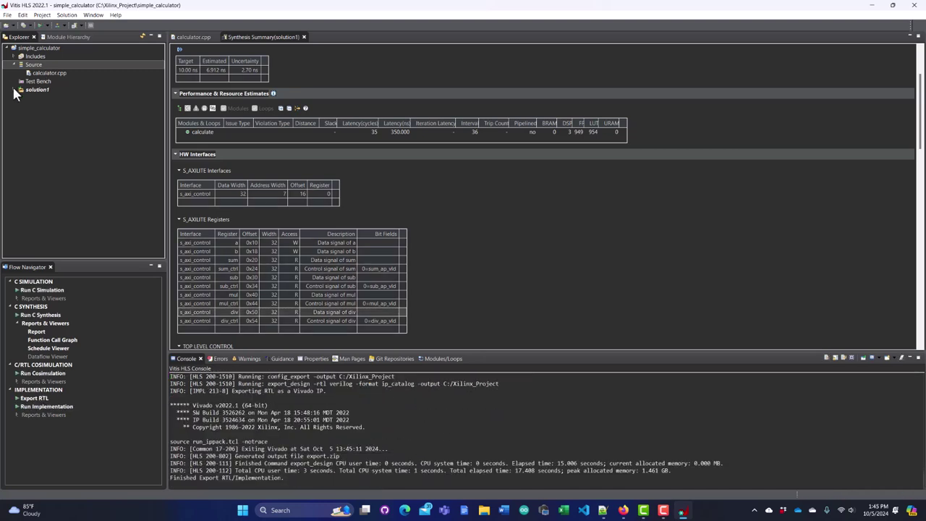
Step: Inspect the generated files in solution1's impl/ip folder and collapse the ip folder again
left_click(15, 90)
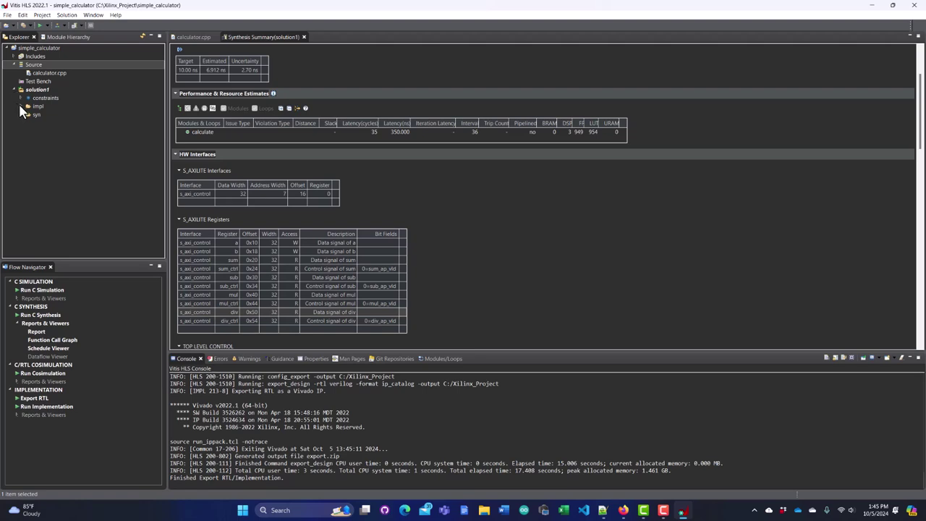
left_click(20, 106)
left_click(27, 114)
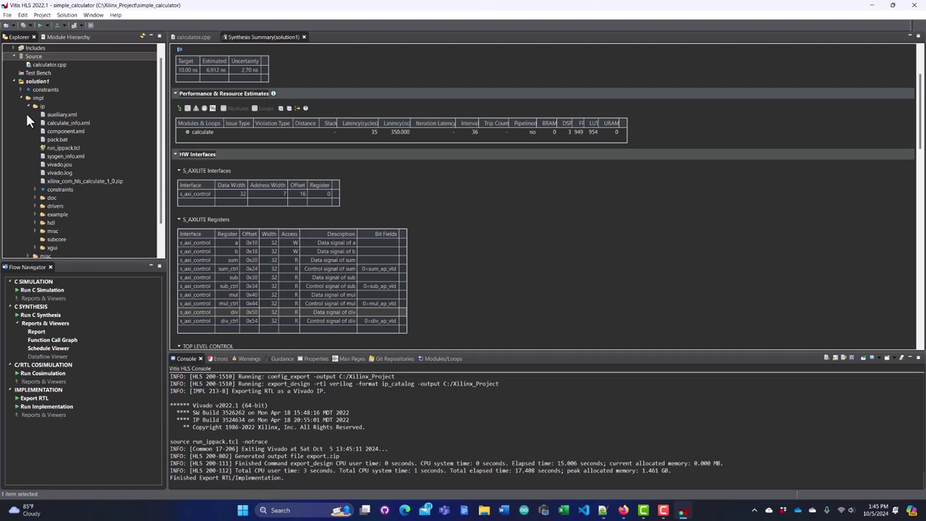
scroll(101, 149, "down", 2)
scroll(101, 148, "up", 2)
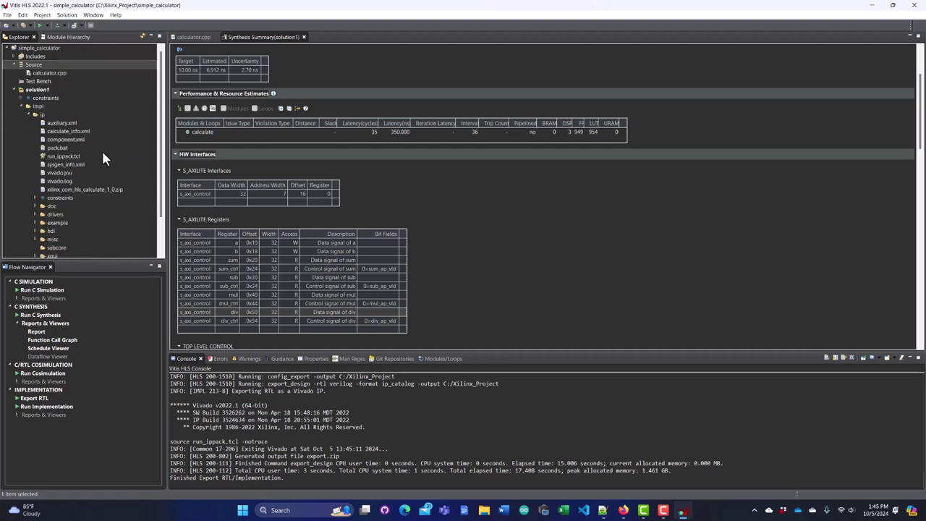
left_click(27, 114)
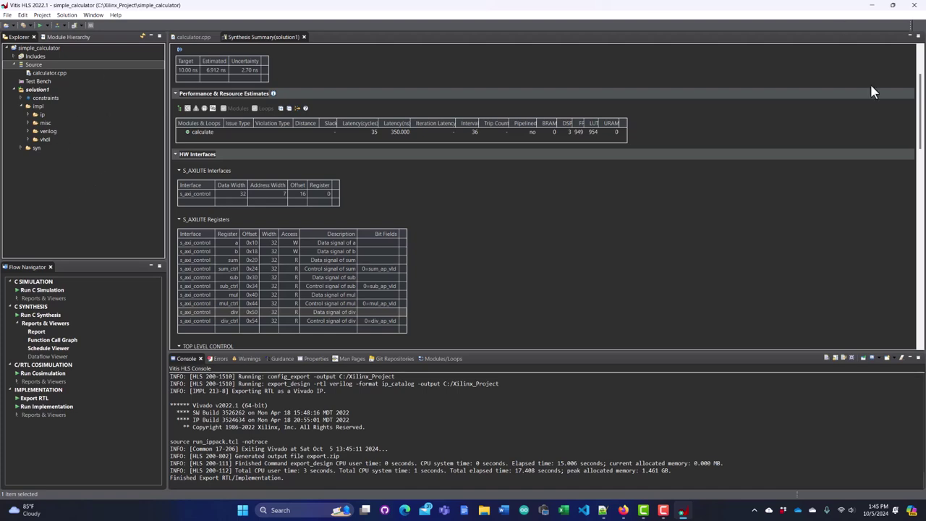
Step: Close Vitis HLS, launch Vivado 2022.1 and start a new project, advancing to the project name page
left_click(916, 5)
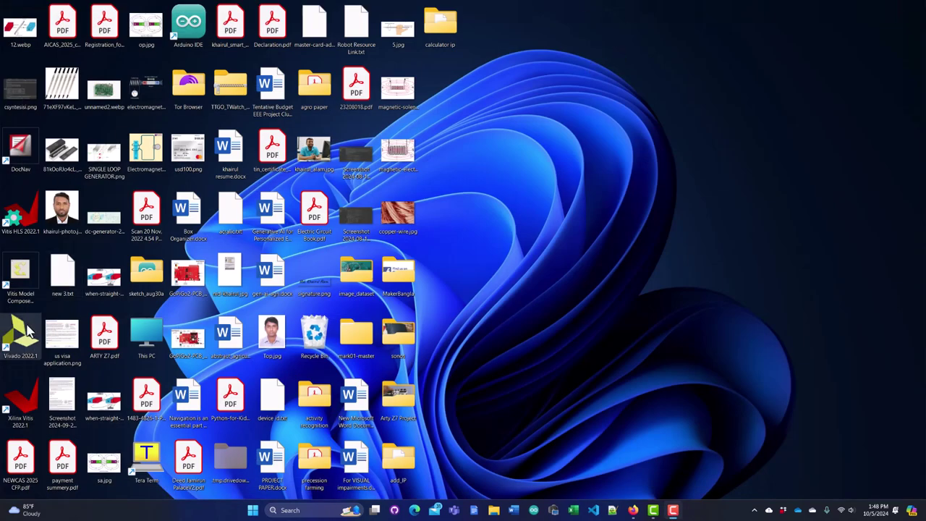
double_click(26, 331)
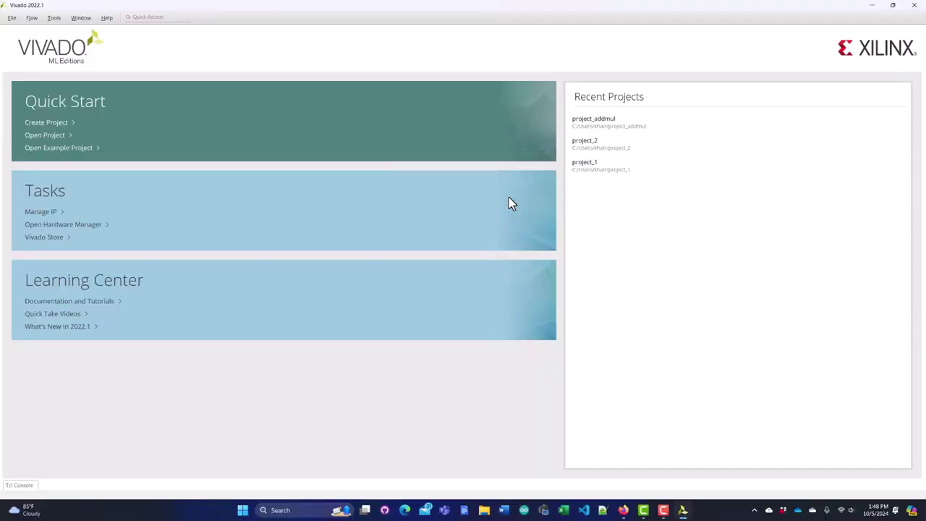
left_click(46, 122)
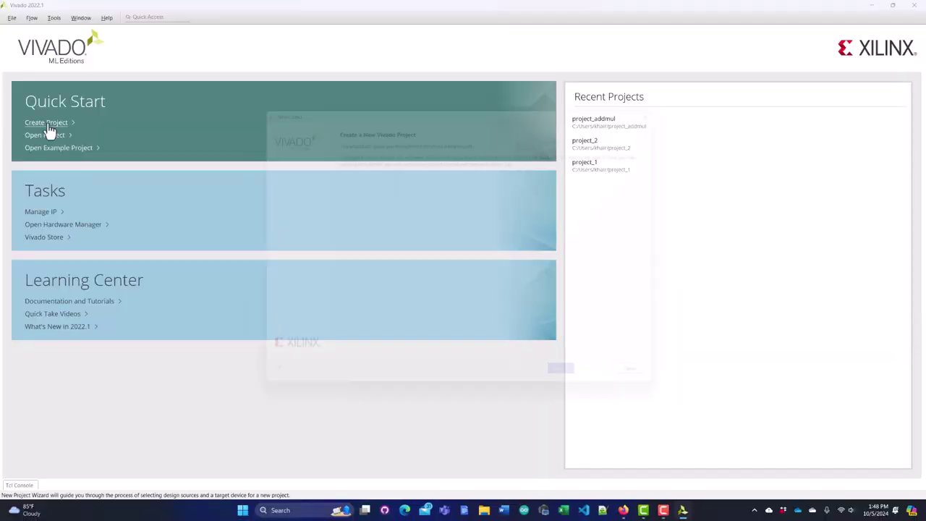
left_click(581, 389)
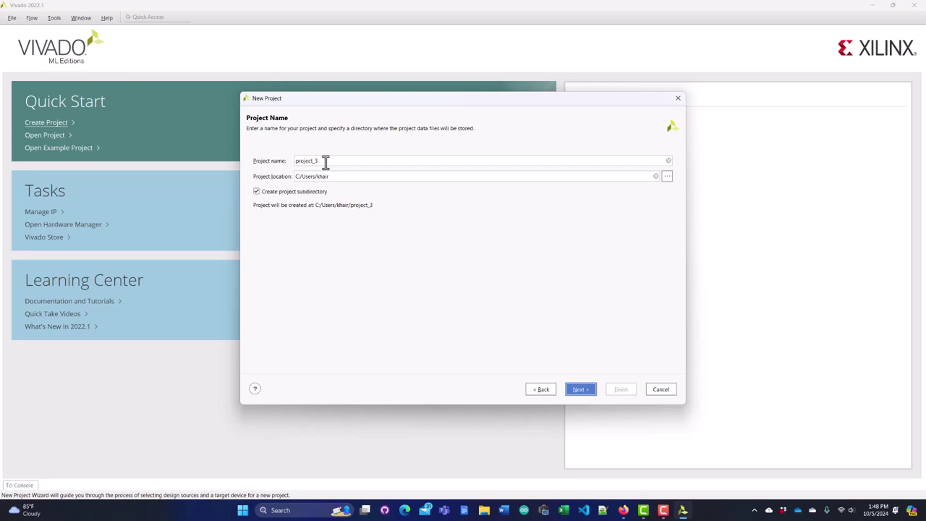
Step: Name the Vivado project calculator_ip_project and set its location to C:/Xilinx_Project
left_click_drag(325, 162, 296, 162)
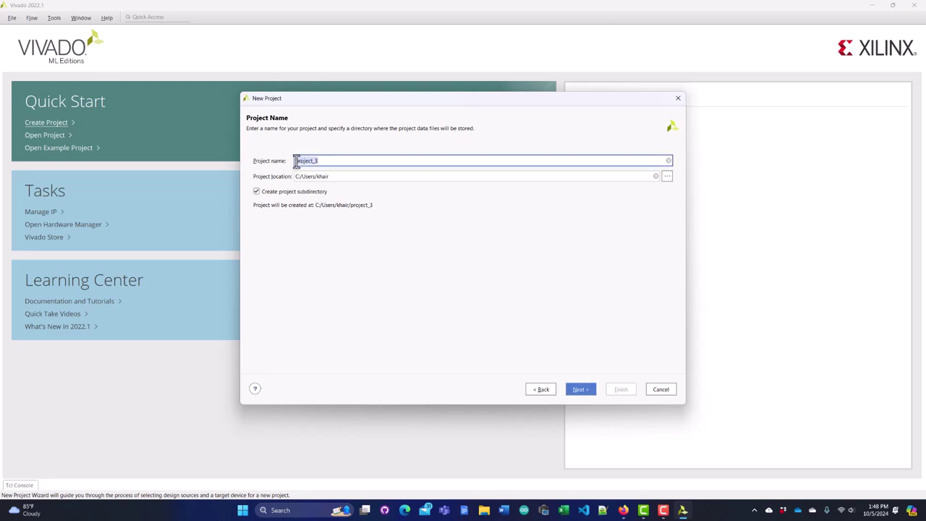
type("calculator_ip_pro")
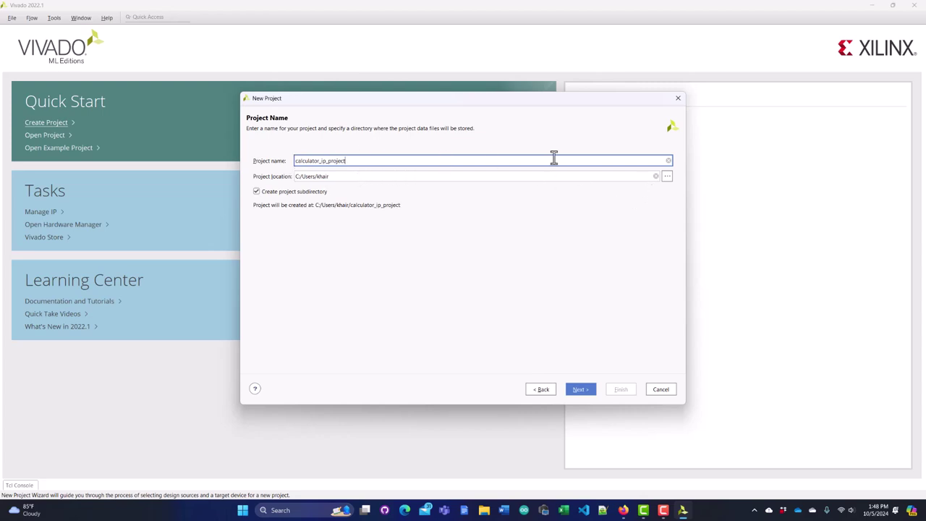
left_click(667, 177)
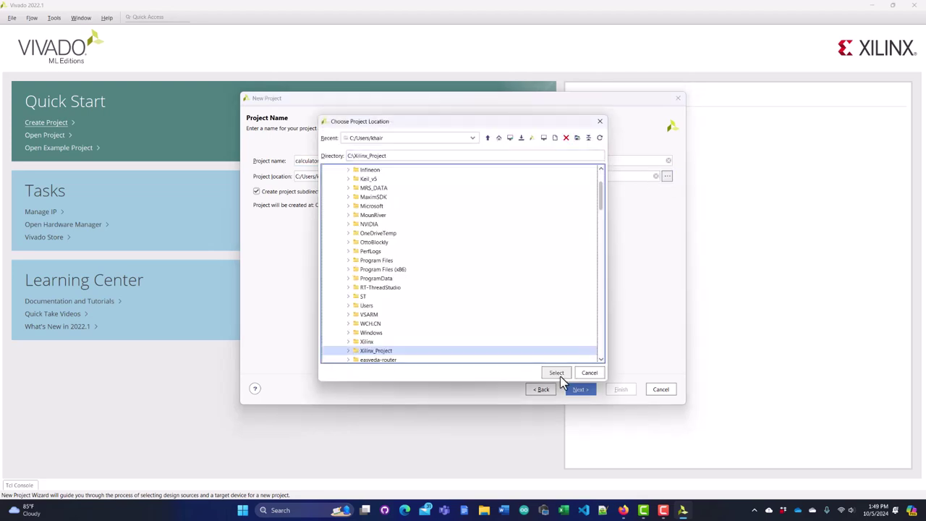
left_click(556, 373)
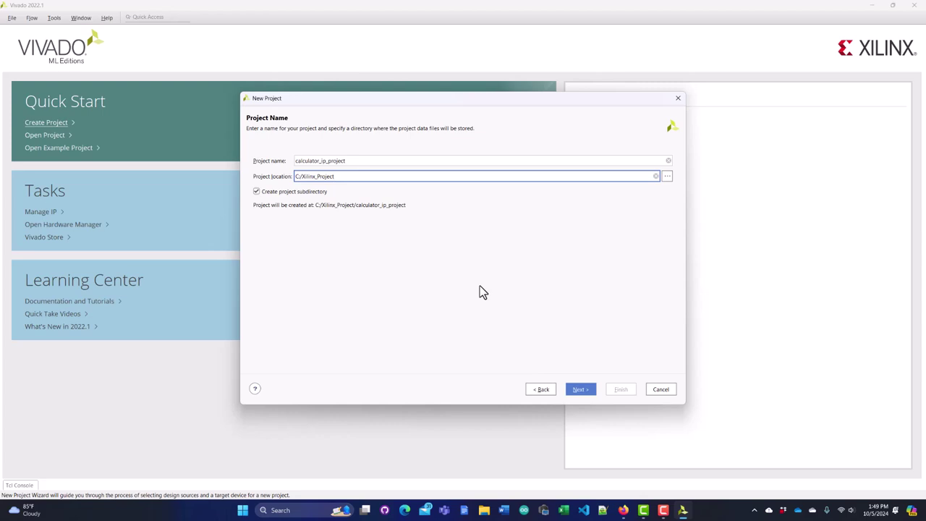
Step: Create the project as an RTL project without sources, using the Arty Z7-20 as the default board
left_click(582, 390)
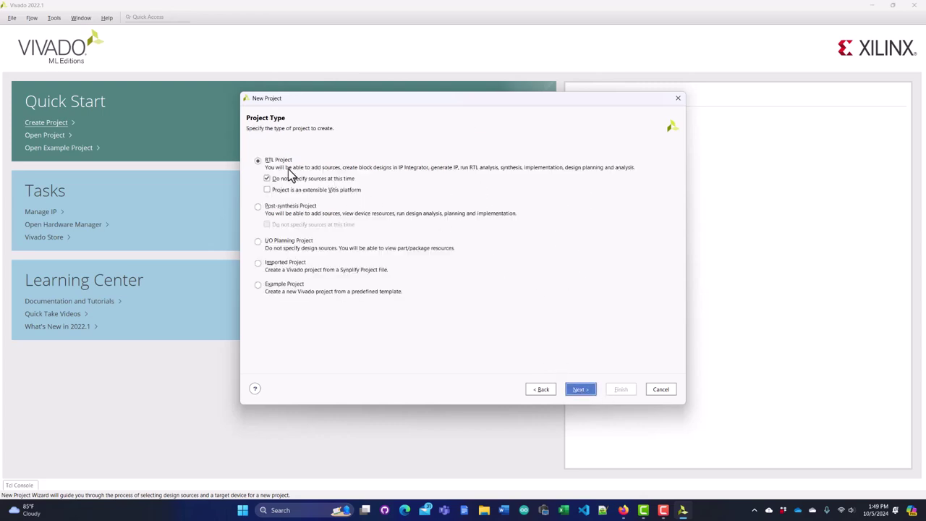
left_click(583, 390)
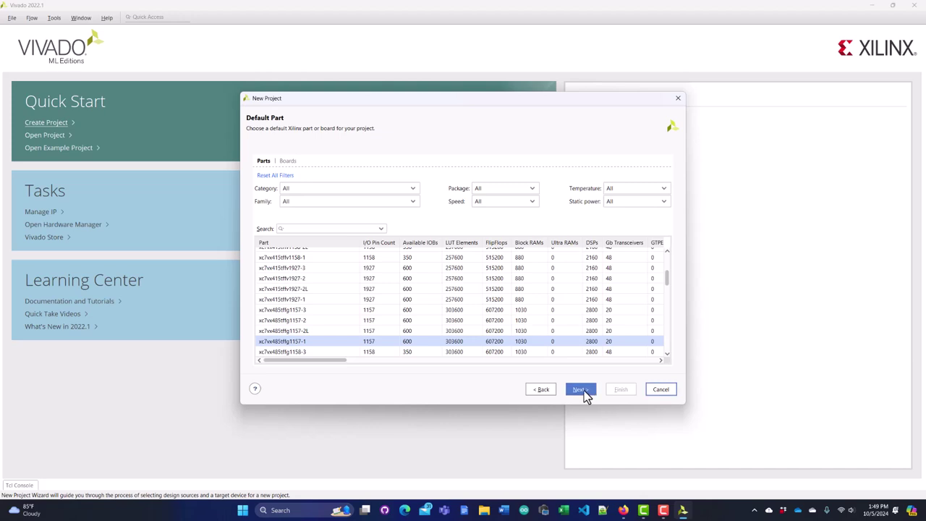
left_click(287, 161)
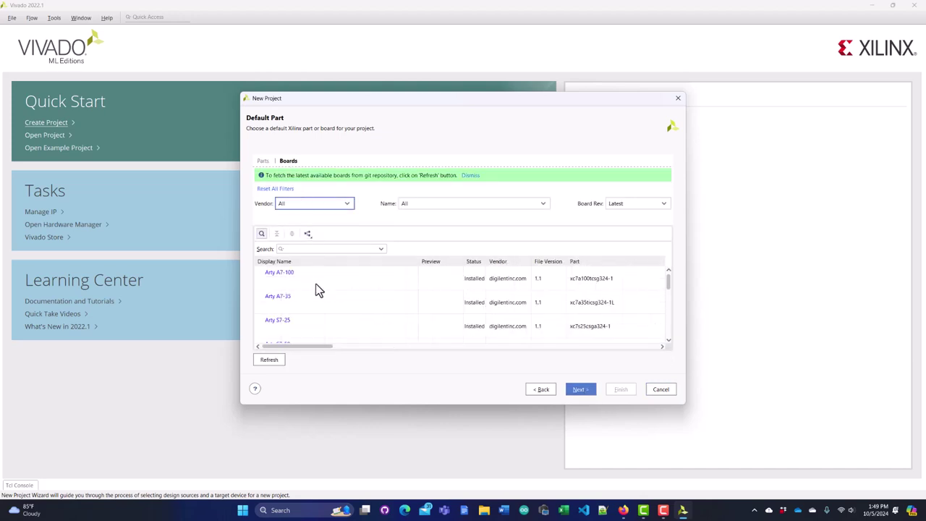
scroll(294, 305, "down", 1)
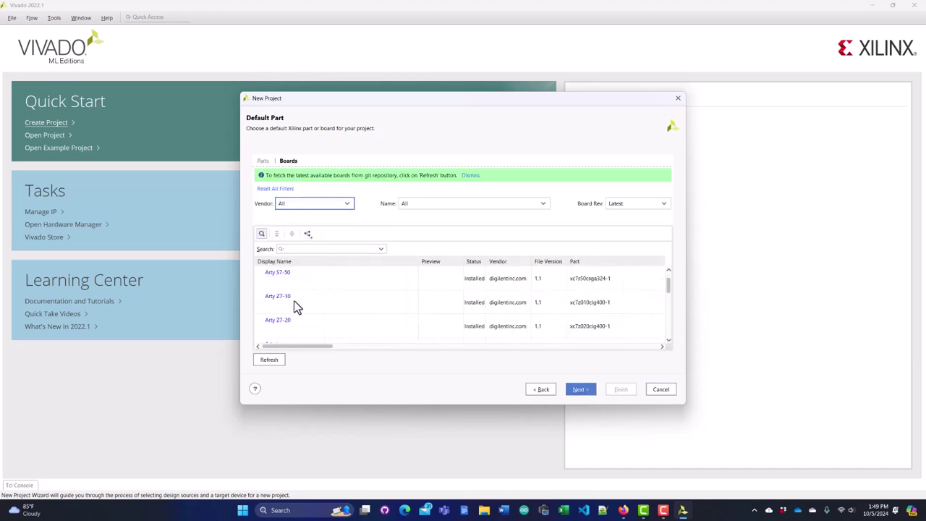
left_click(292, 329)
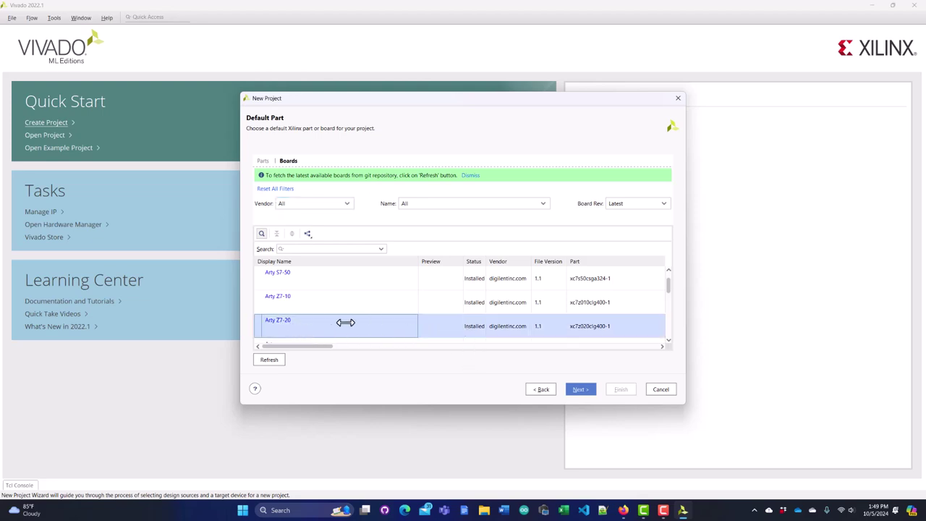
left_click(583, 391)
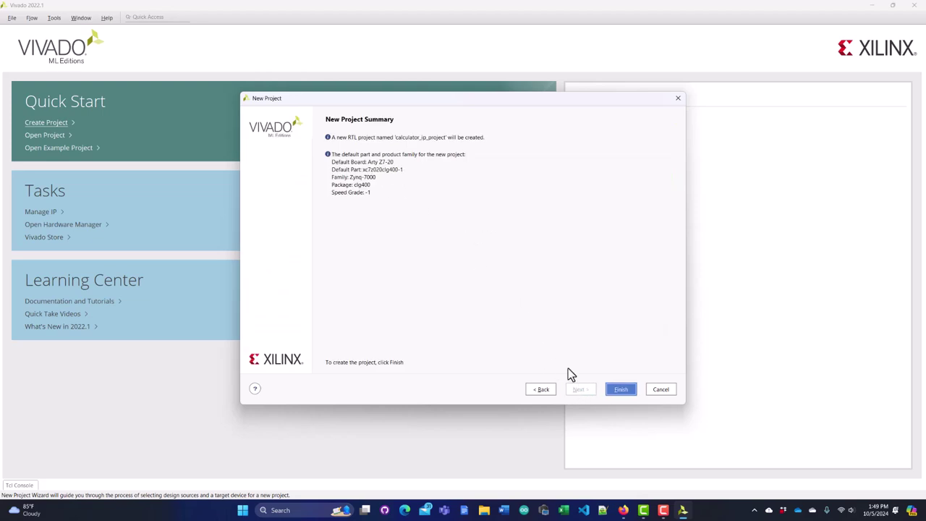
left_click(619, 391)
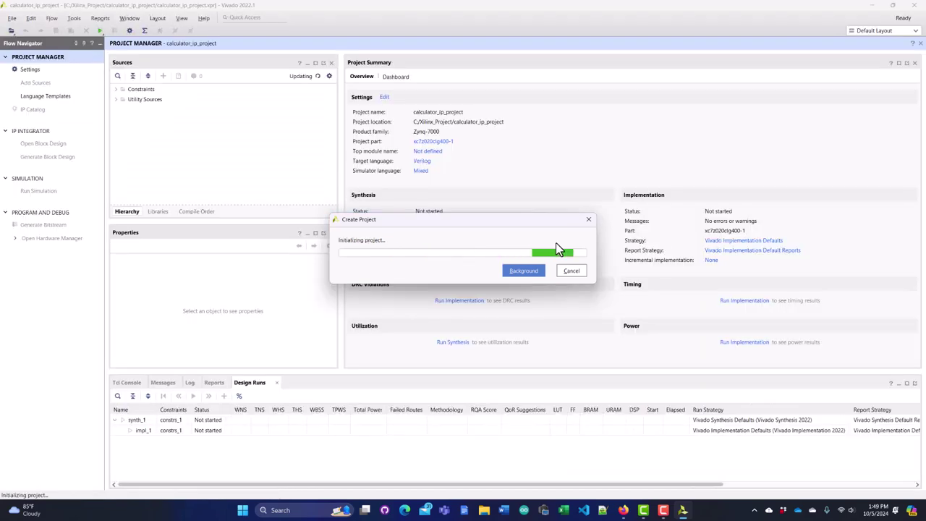
left_click(589, 221)
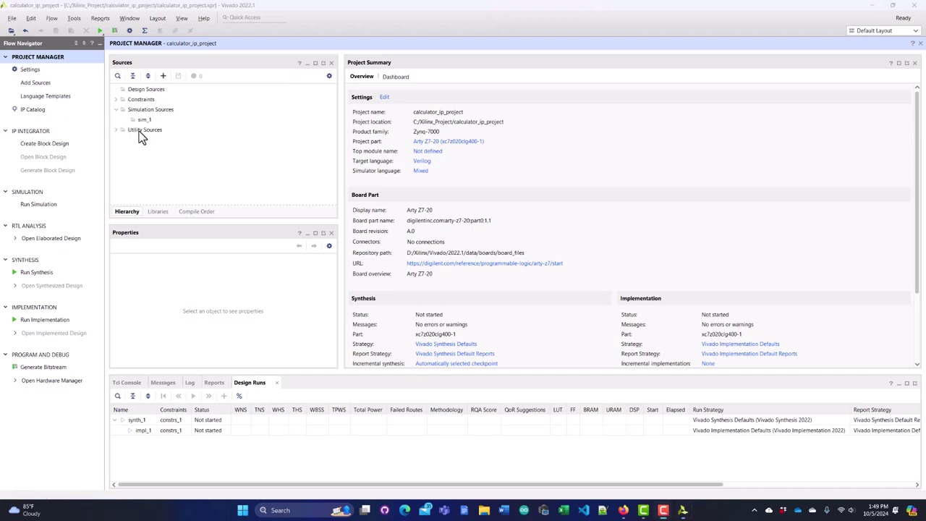
Step: Add C:/Xilinx_Project/simple_calculator/solution1/impl/ip to the project's IP repositories and apply the settings
left_click(30, 71)
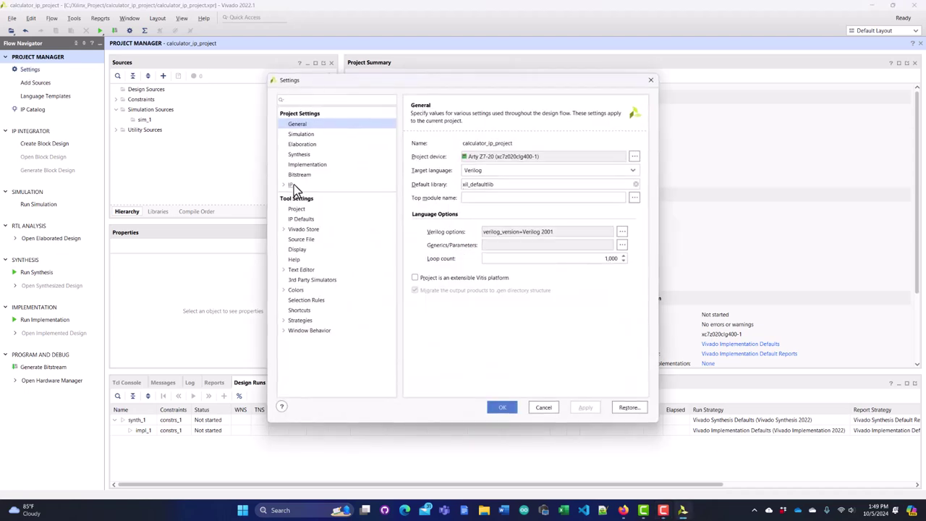
left_click(289, 186)
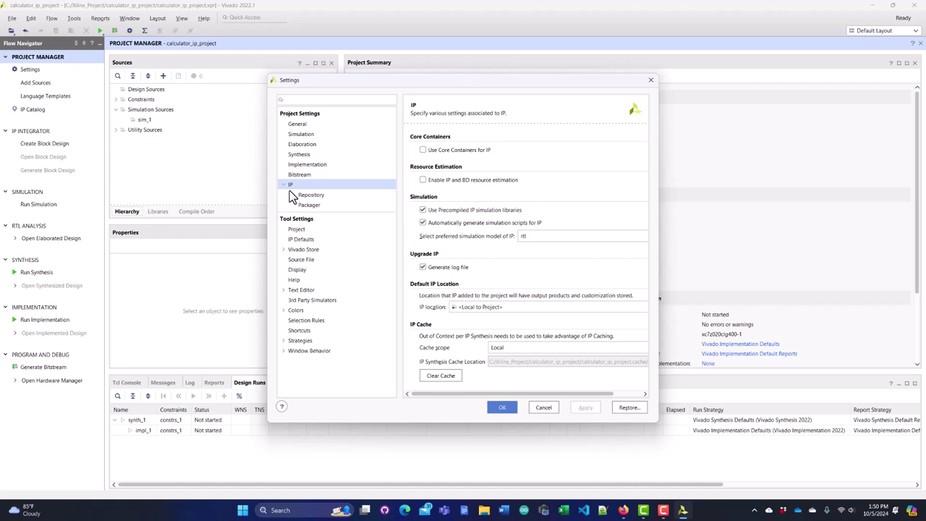
left_click(310, 195)
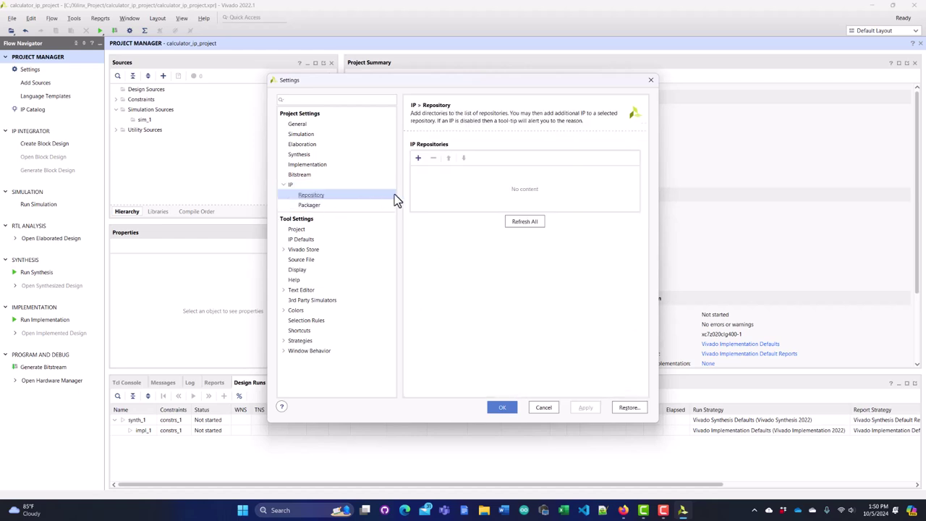
left_click(419, 158)
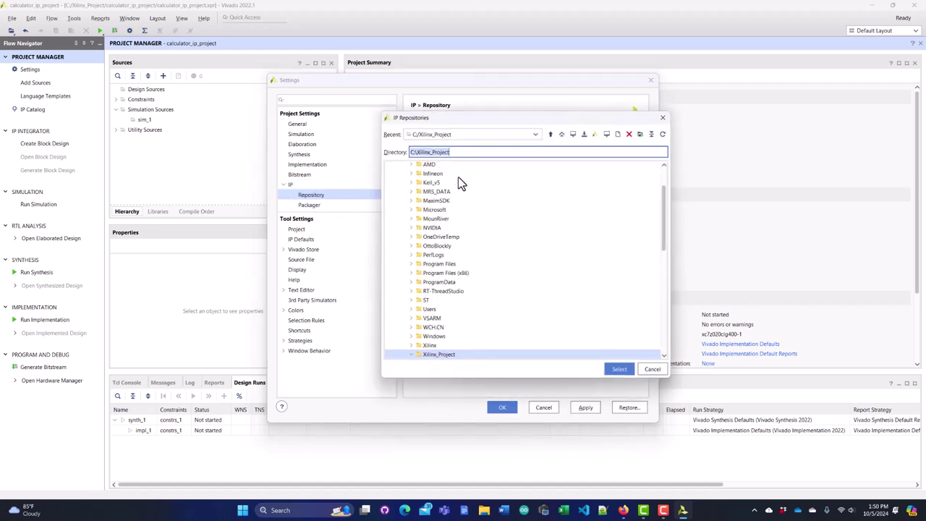
scroll(447, 276, "down", 3)
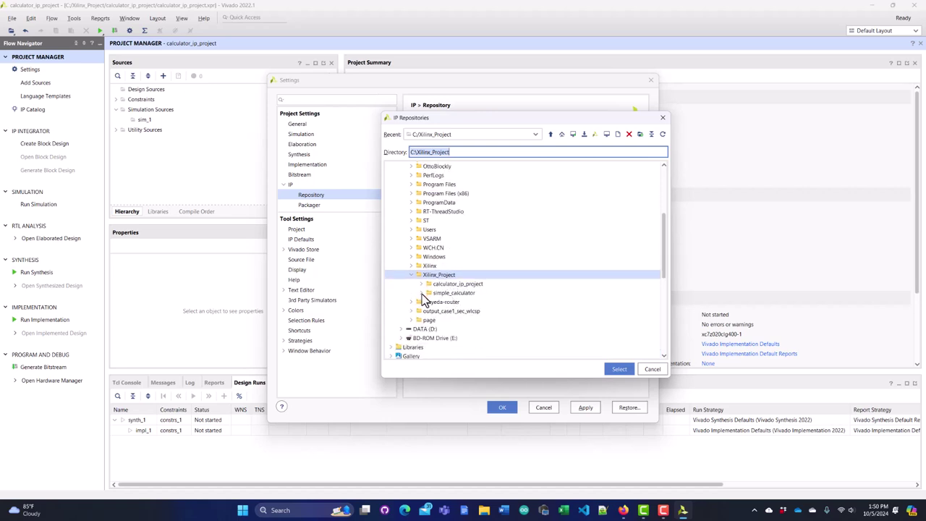
left_click(421, 294)
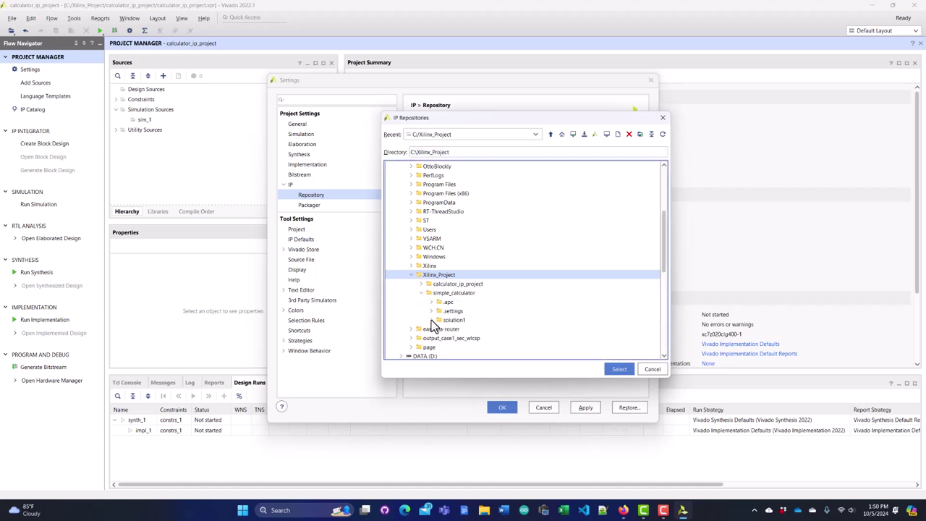
left_click(432, 319)
scroll(463, 303, "down", 2)
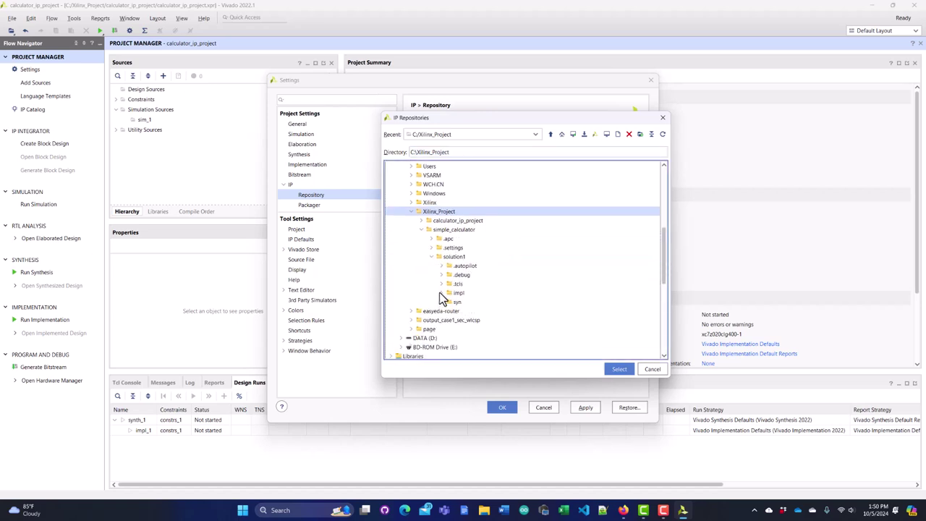
left_click(441, 293)
left_click(531, 303)
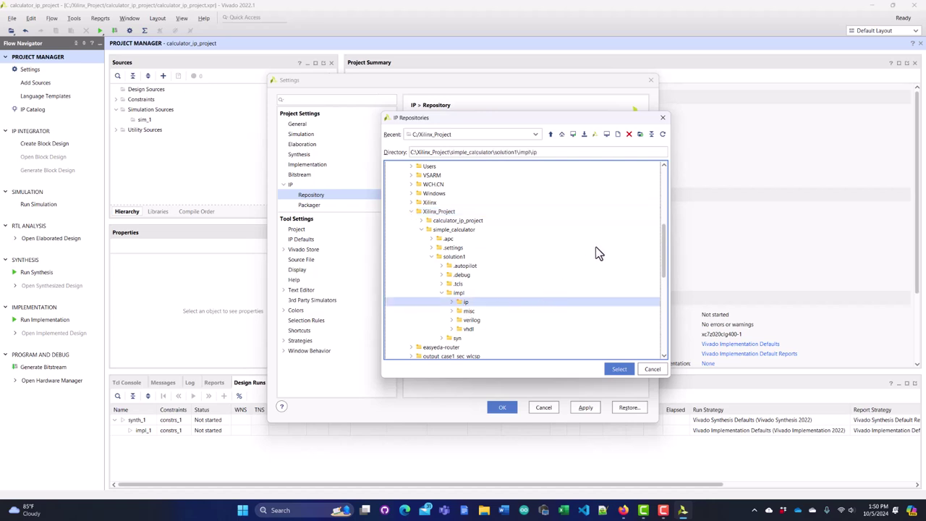
left_click(618, 370)
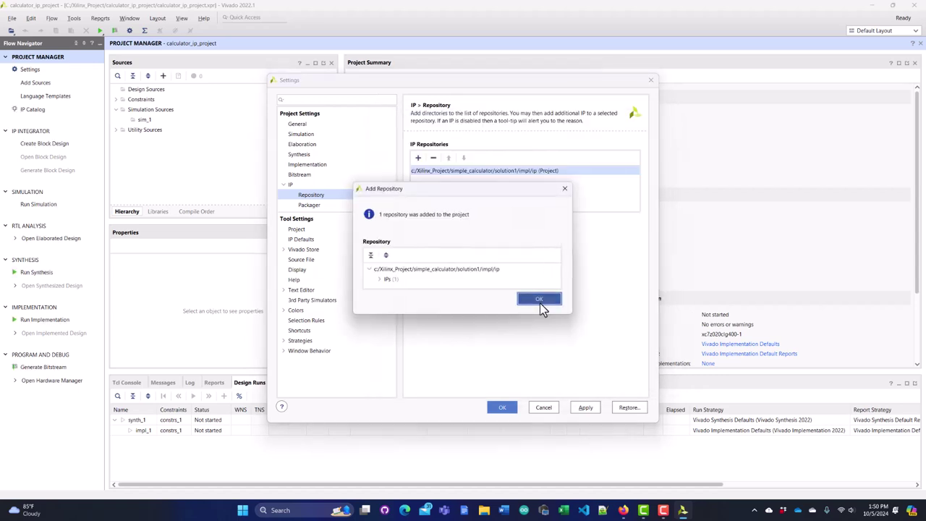
left_click(536, 301)
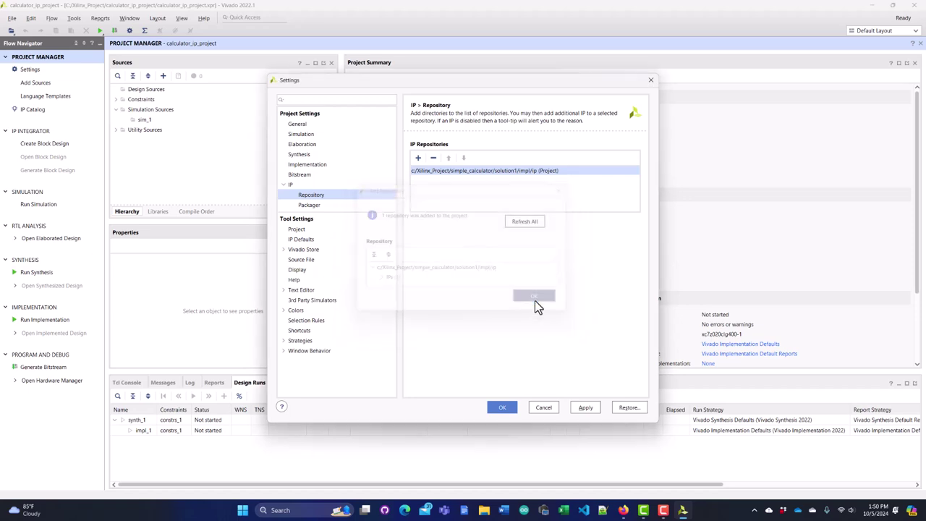
left_click(502, 408)
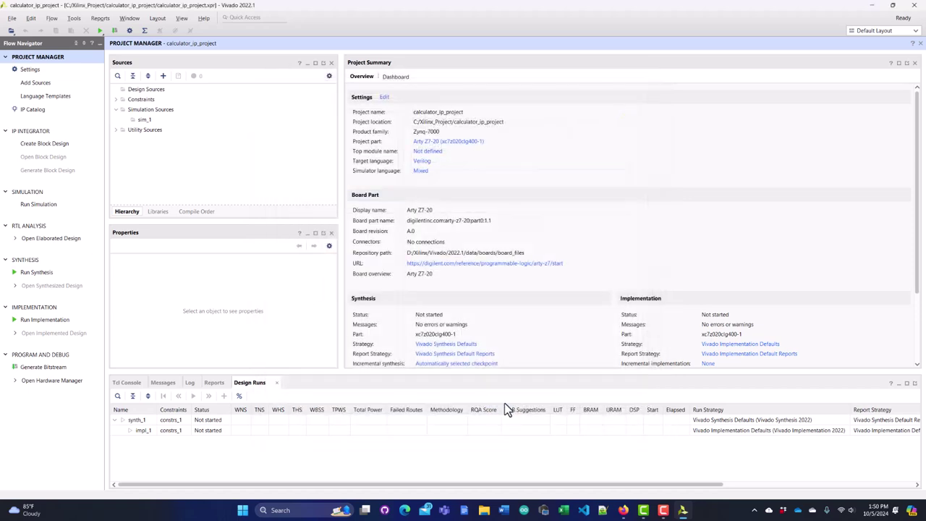
Step: Create a block design named design_1, local to the project, and add the Calculate IP to it
left_click(50, 145)
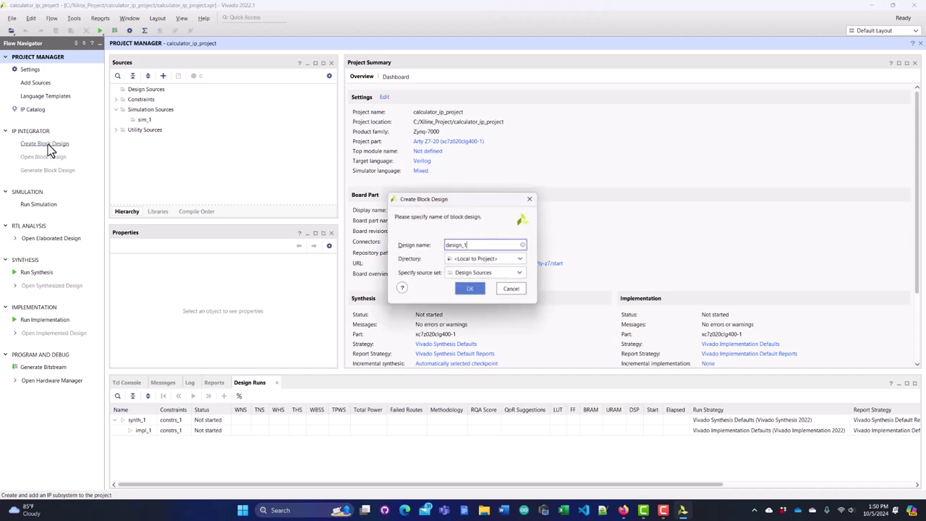
left_click(469, 290)
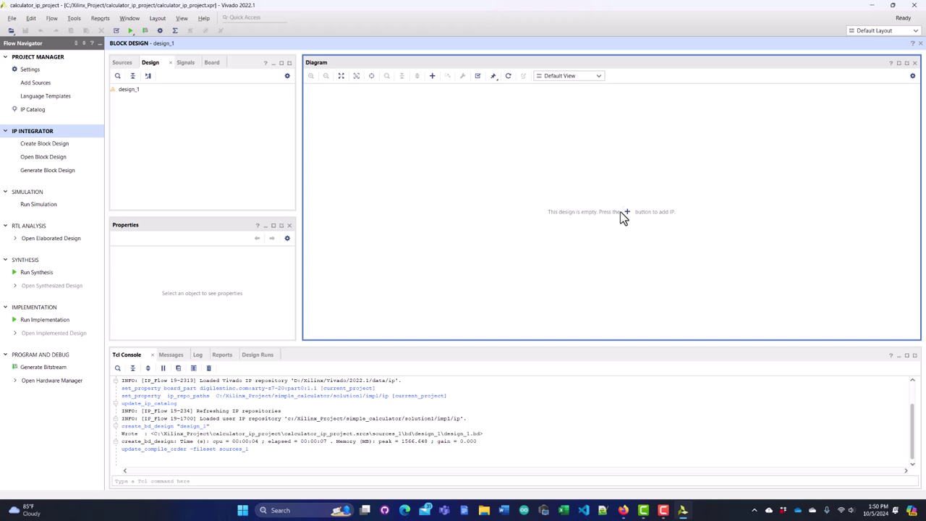
left_click(627, 213)
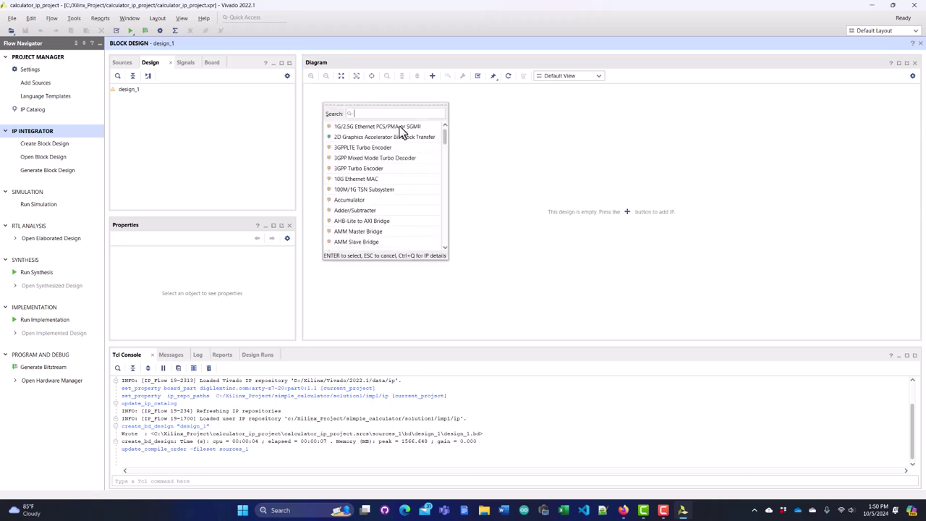
type("cal")
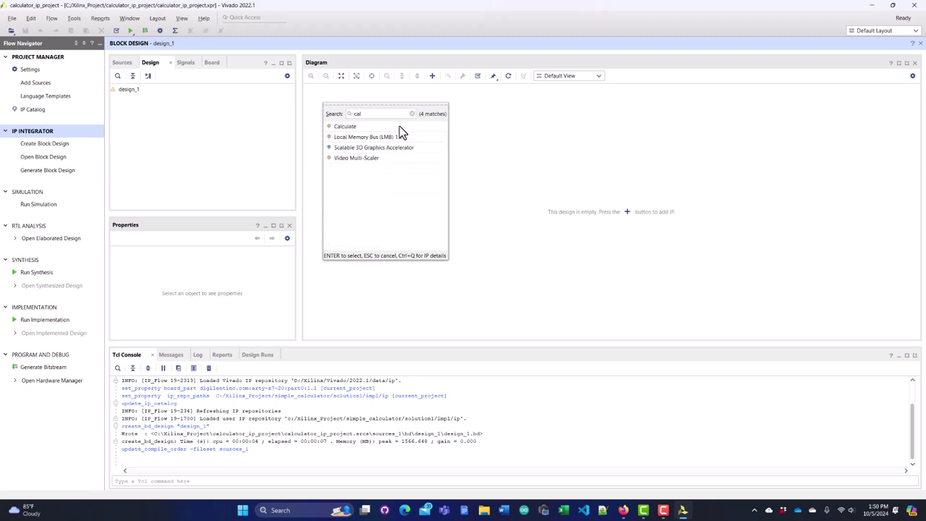
left_click(352, 126)
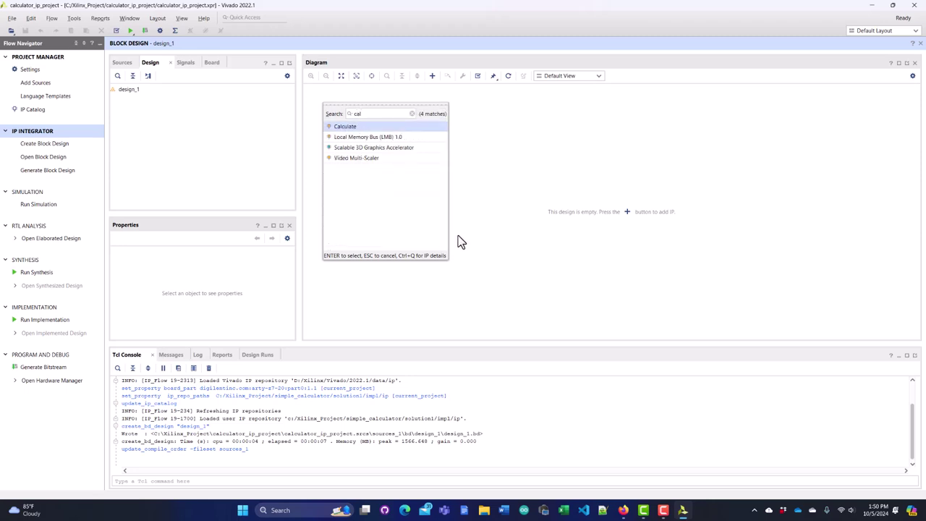
key("Return")
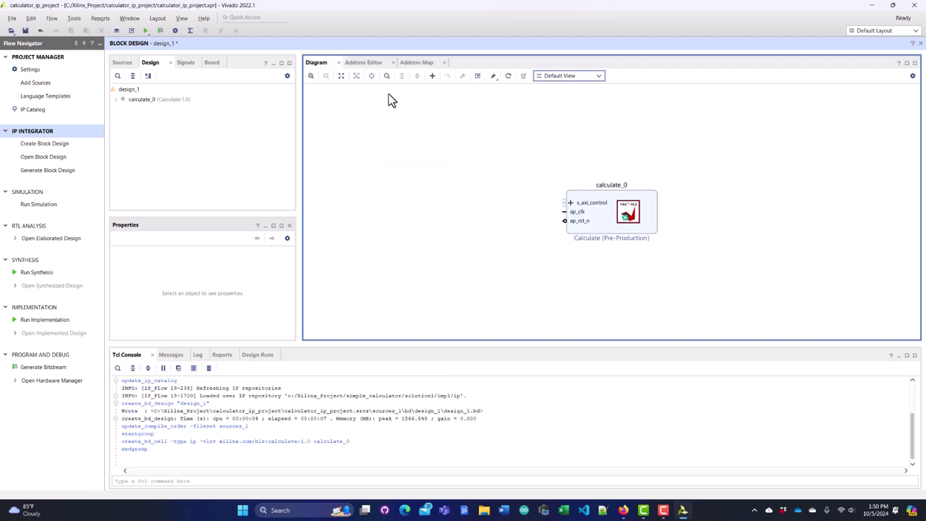
Step: Add the ZYNQ7 Processing System IP to the block design
left_click(431, 75)
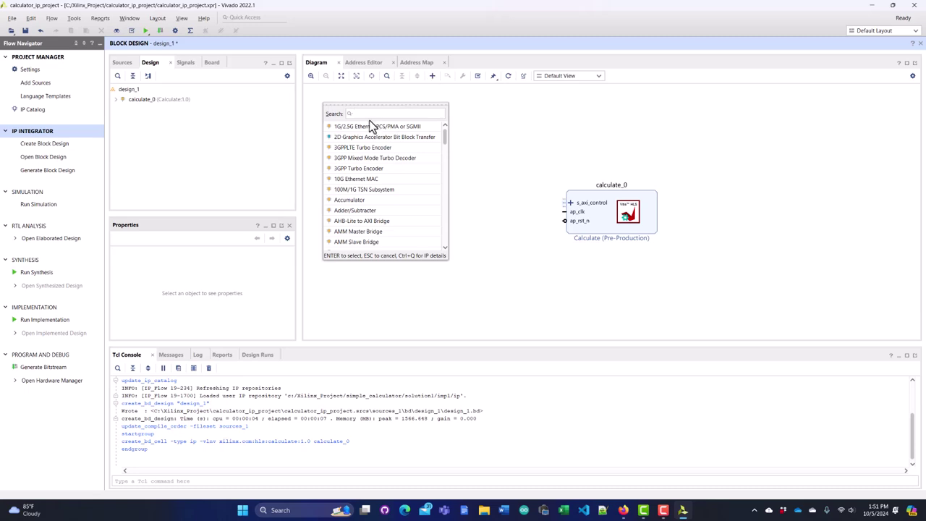
type("zynq")
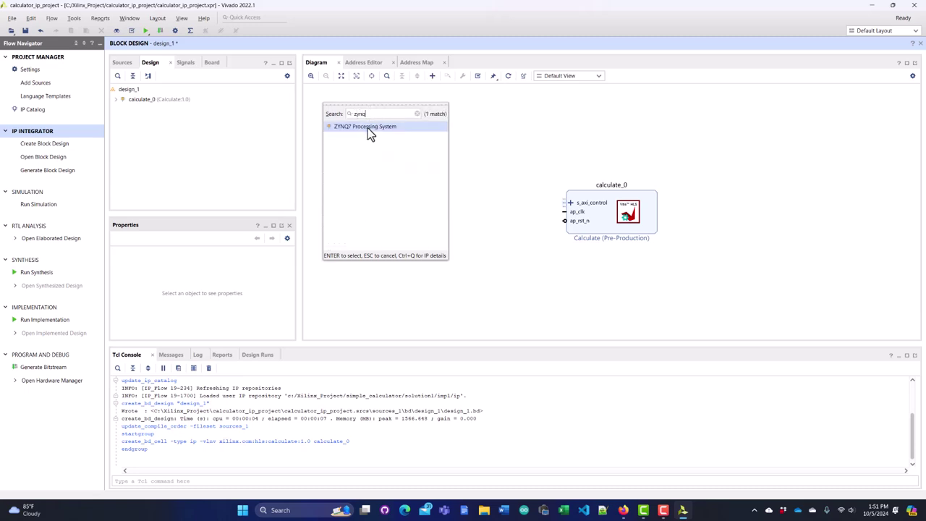
double_click(368, 128)
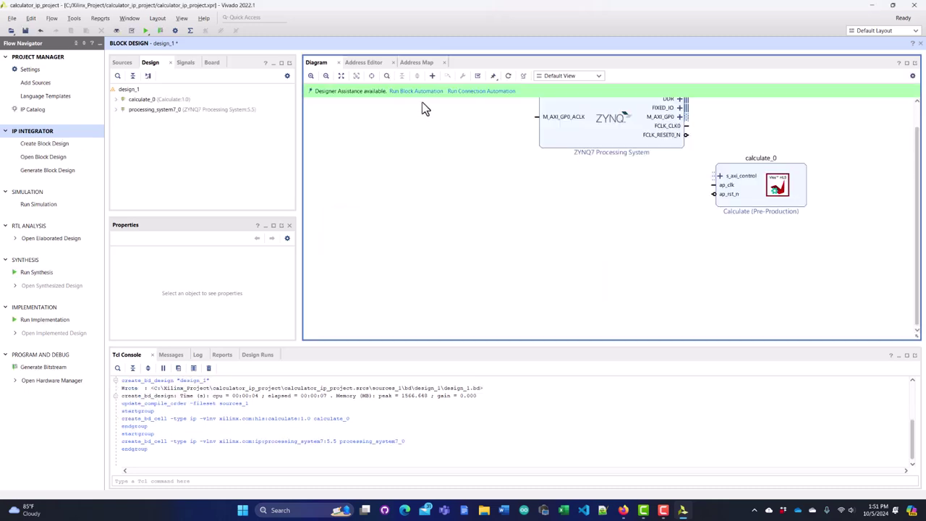
Step: Run block automation on processing_system7_0 with the board preset applied, and connection automation on calculate_0's s_axi_control with automatic clock sources
left_click(418, 92)
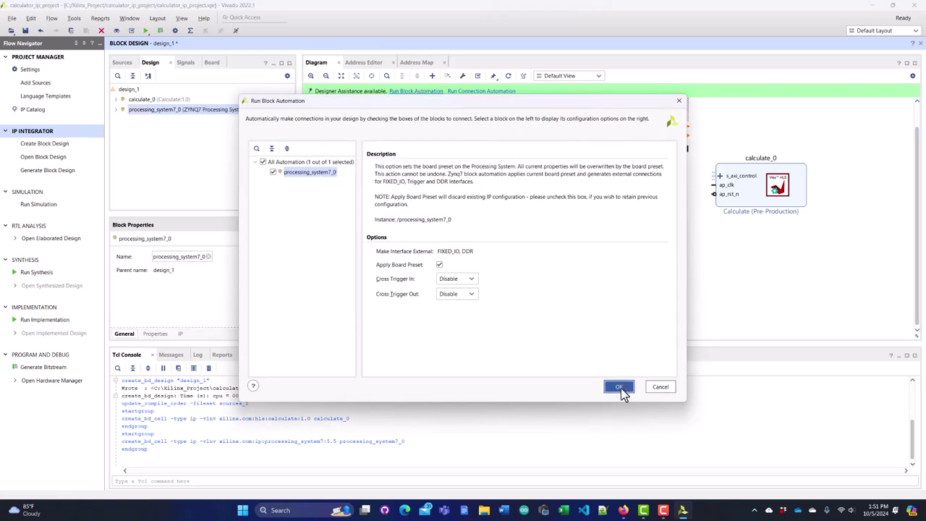
left_click(619, 387)
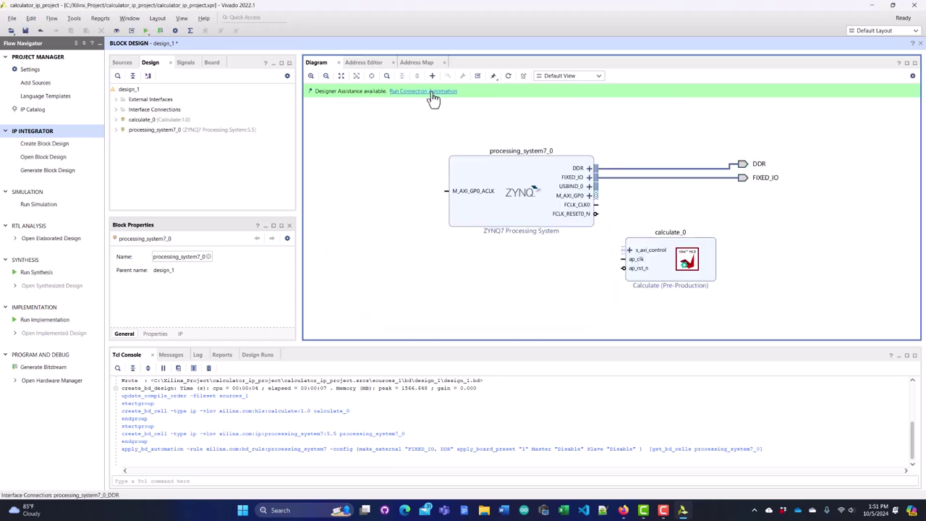
left_click(420, 92)
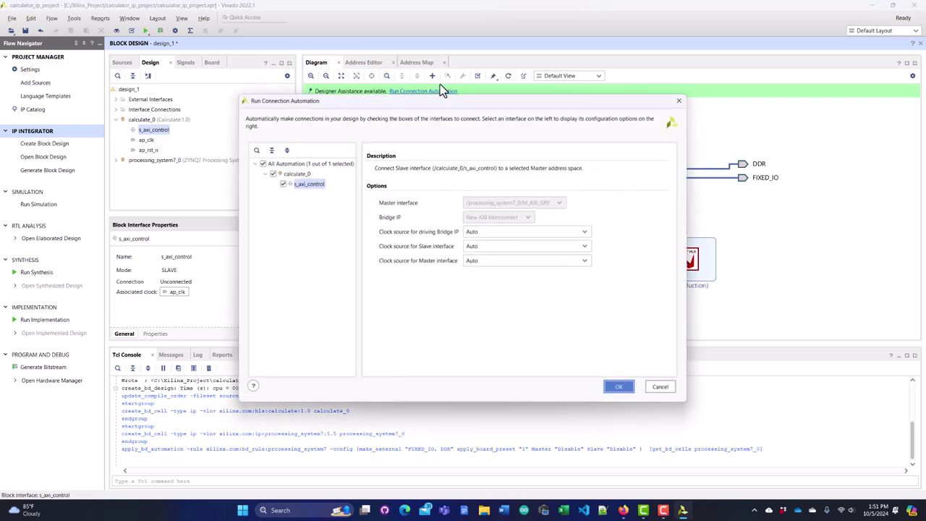
left_click(618, 389)
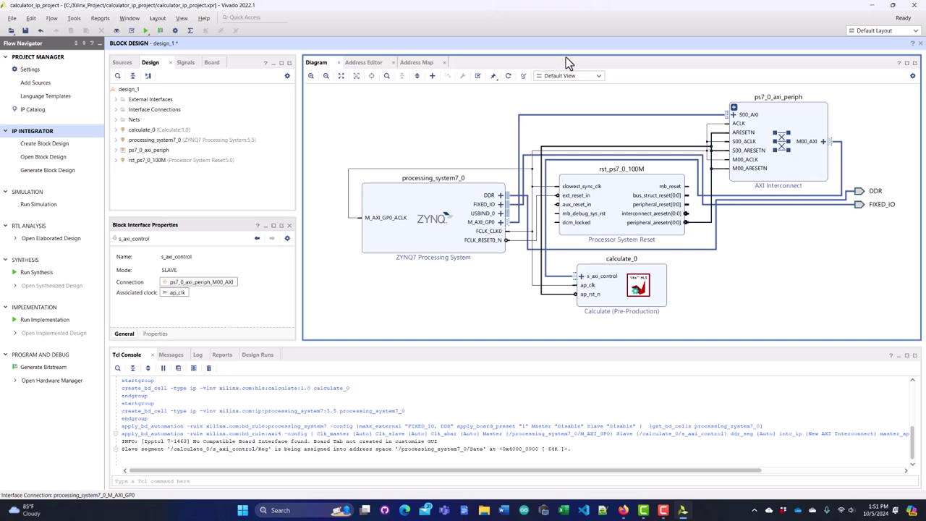
Step: Regenerate the block diagram layout and validate the design
left_click(509, 77)
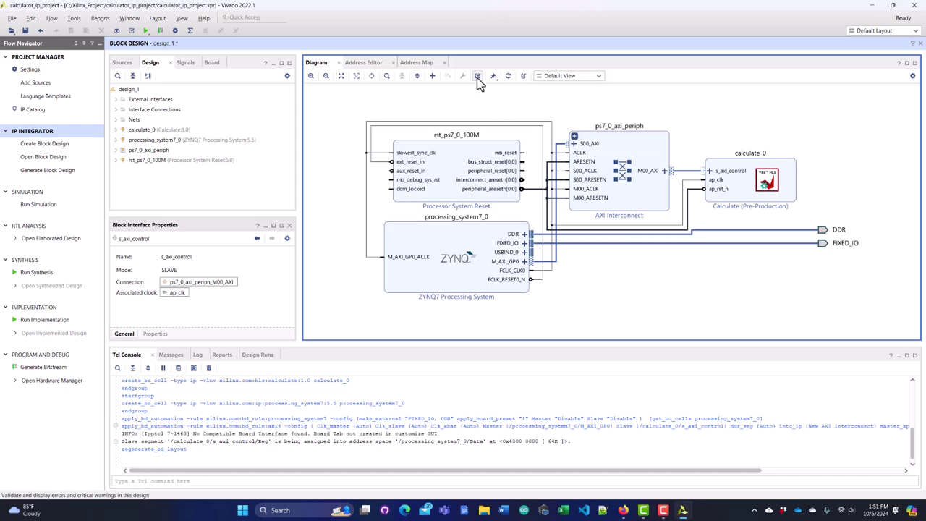
left_click(476, 78)
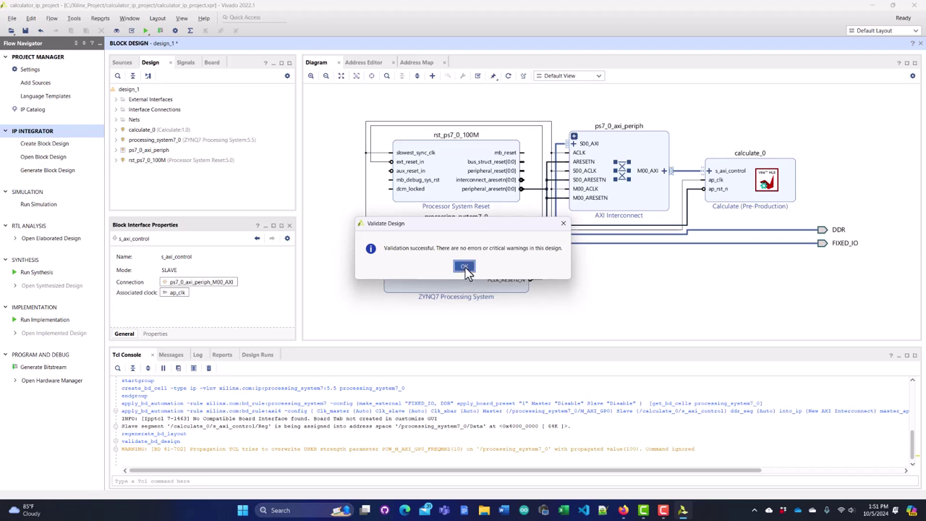
left_click(464, 267)
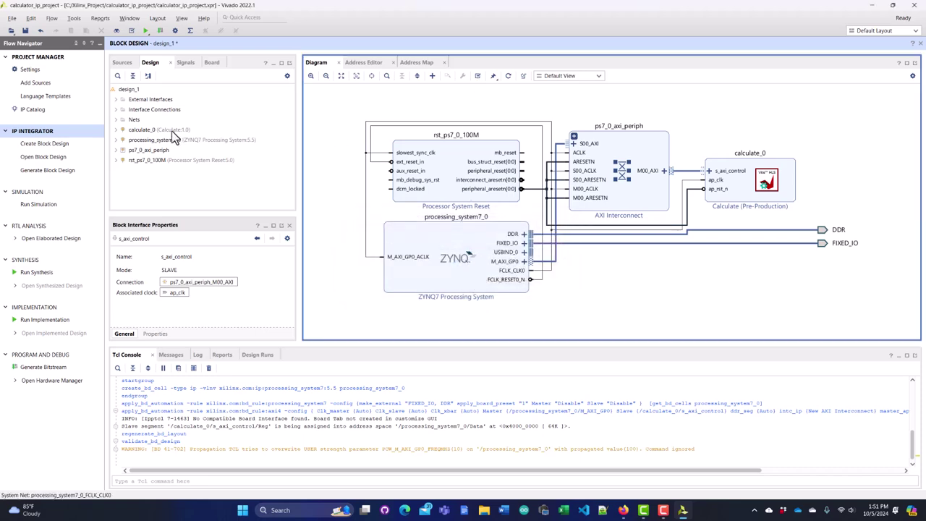
Step: Create an HDL wrapper for the design_1 block design, letting Vivado manage and auto-update it
left_click(118, 63)
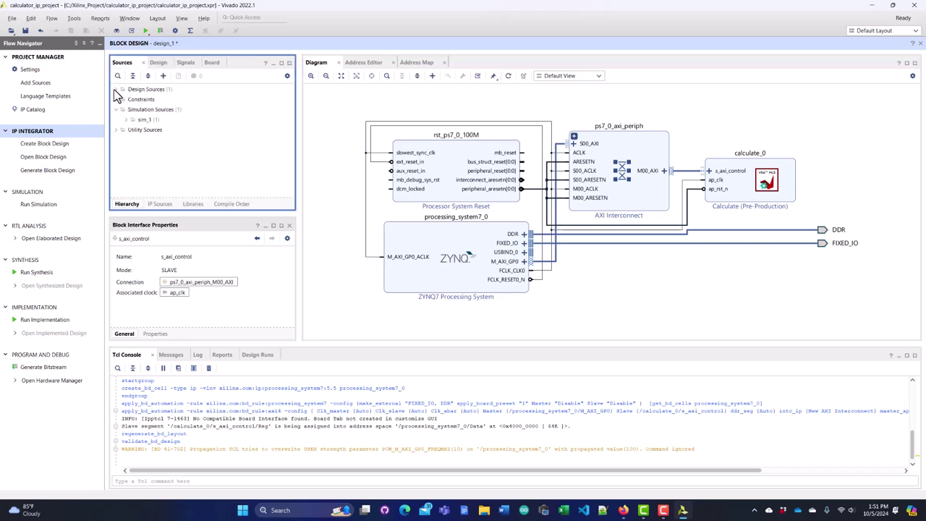
left_click(116, 89)
left_click(154, 100)
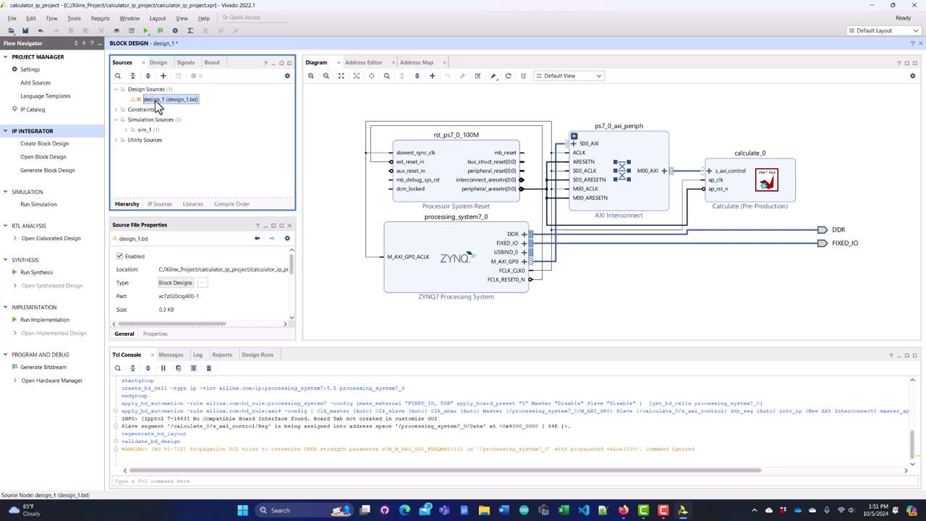
right_click(154, 99)
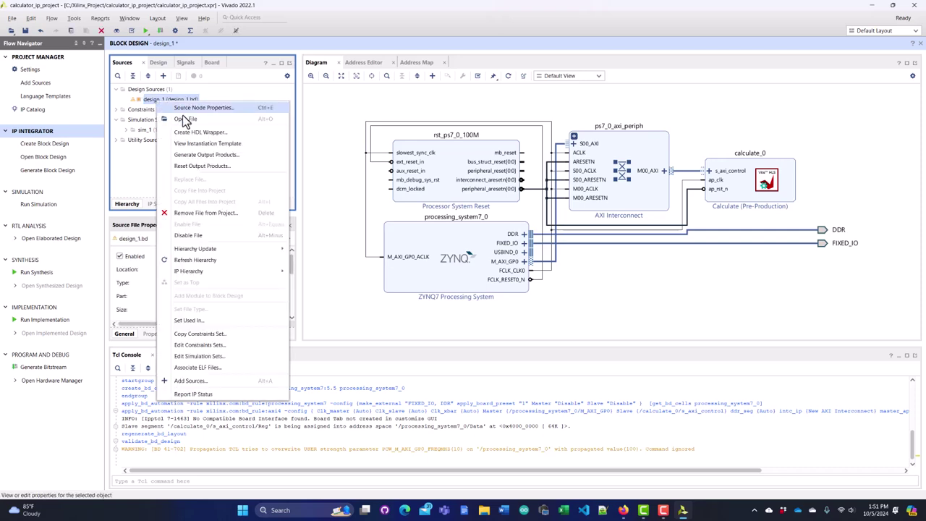
left_click(199, 132)
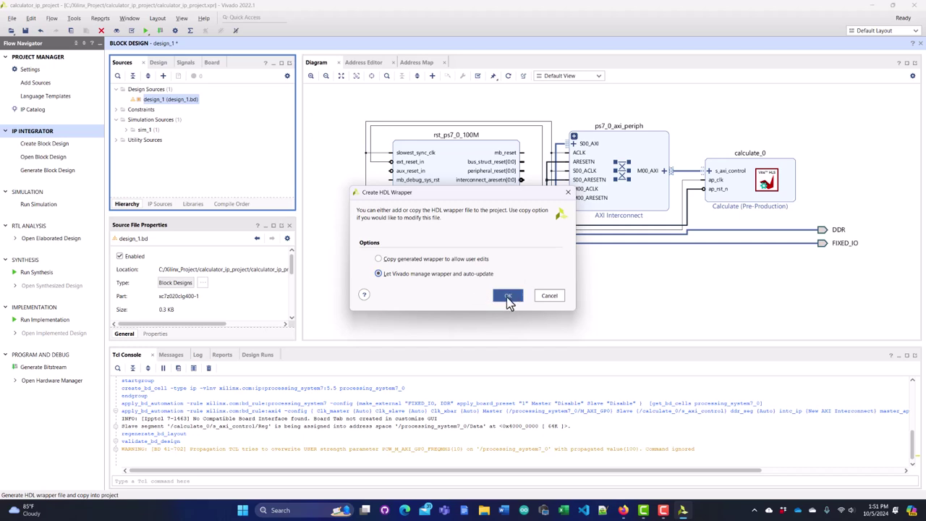
left_click(507, 297)
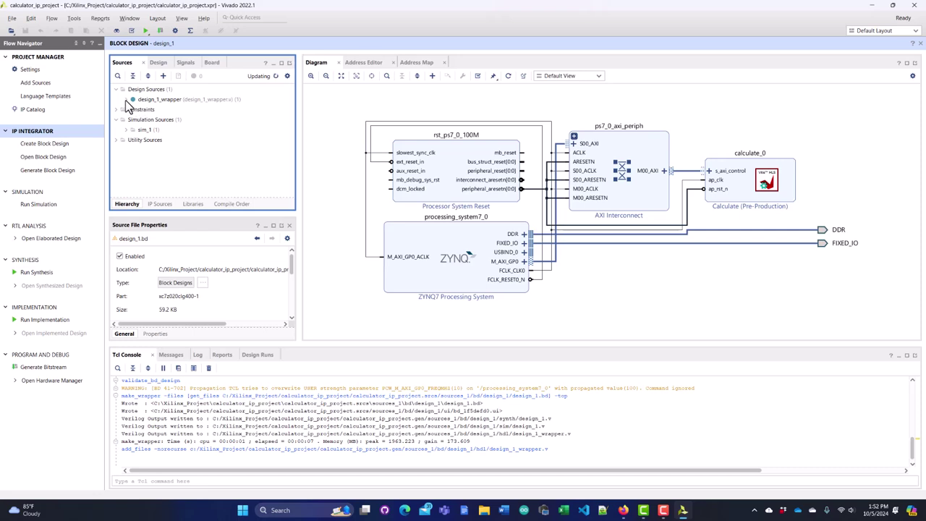
Step: Generate the output products of design_1 with out-of-context synthesis per IP, using 6 jobs on the local host
left_click(126, 100)
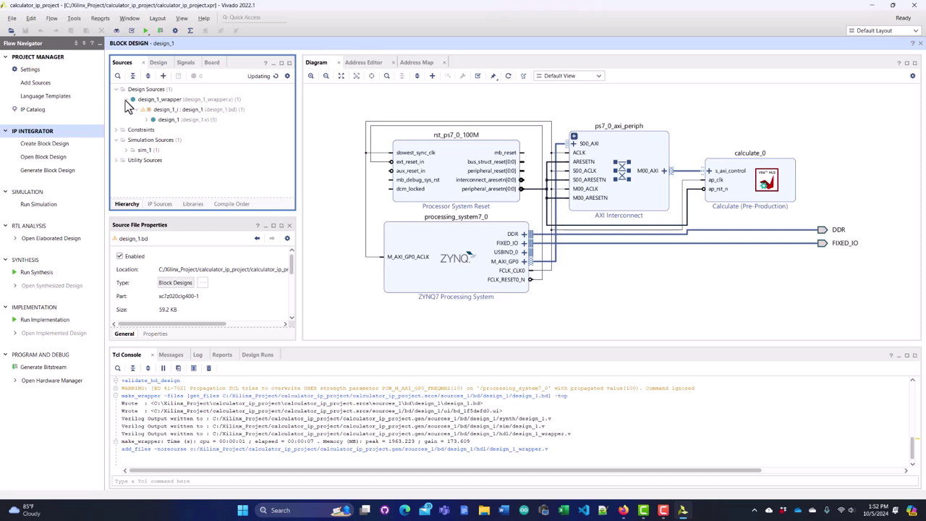
right_click(180, 113)
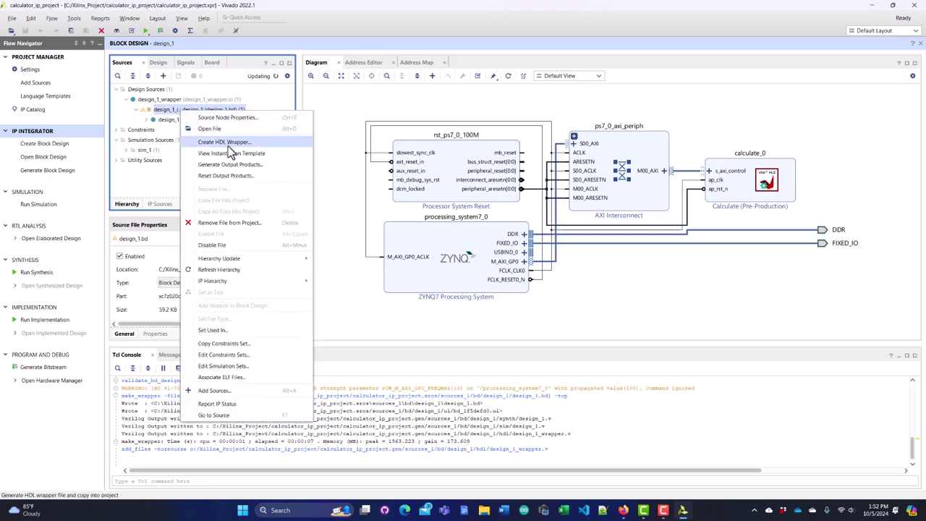
left_click(230, 166)
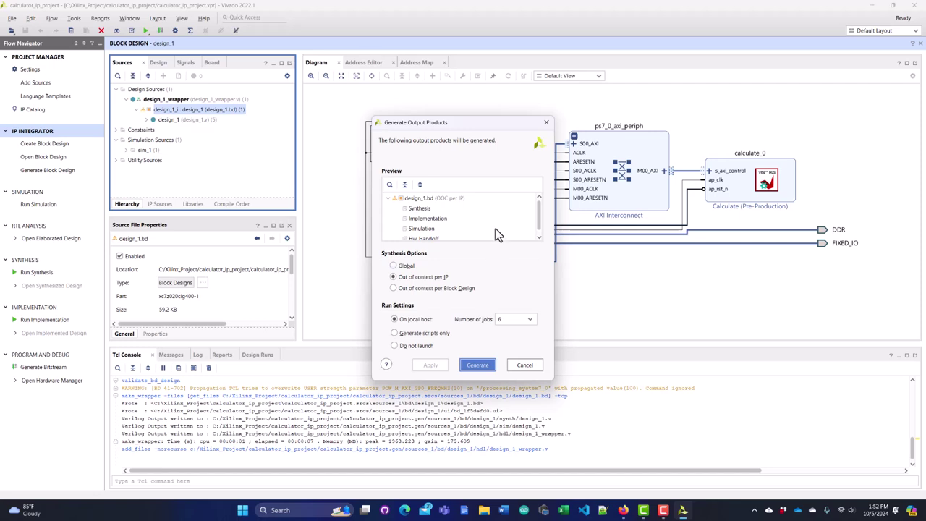
left_click(475, 366)
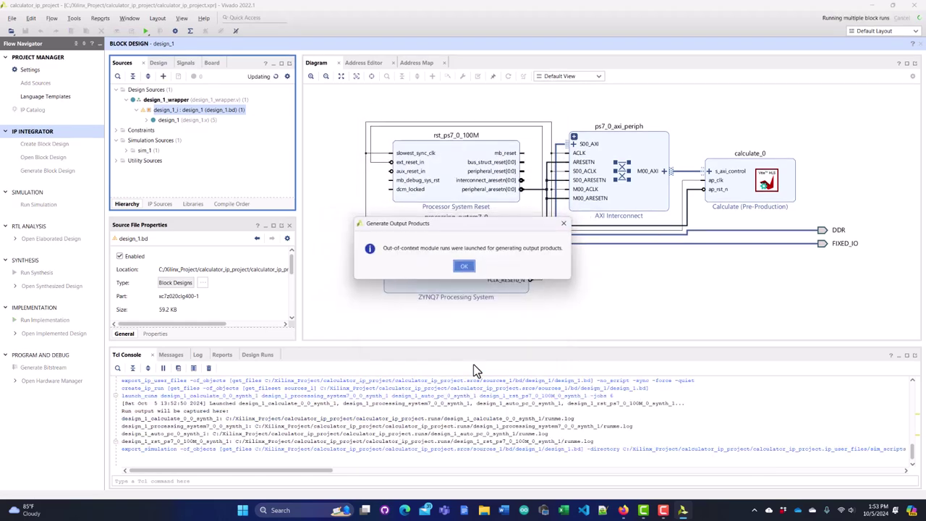
left_click(464, 266)
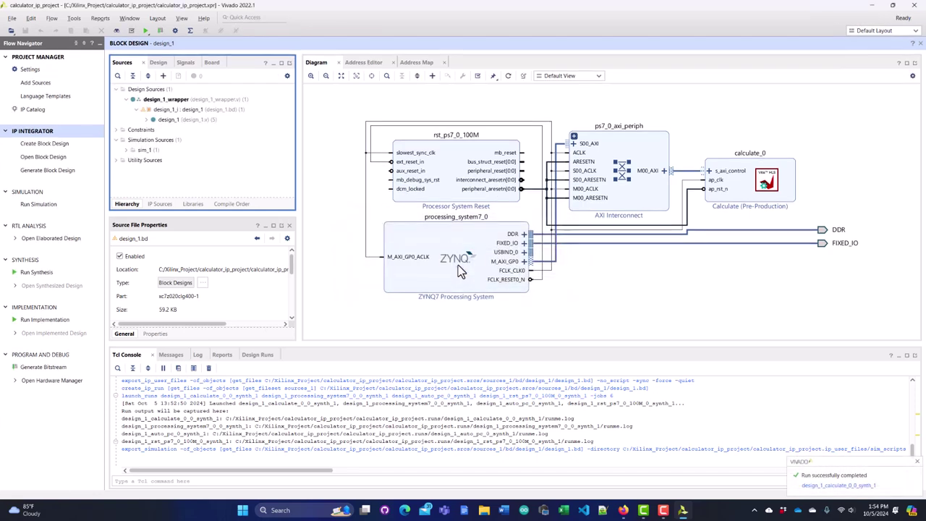
Step: Generate the bitstream, launching synthesis and implementation on the local host with 6 jobs, without opening the implemented design
left_click(40, 367)
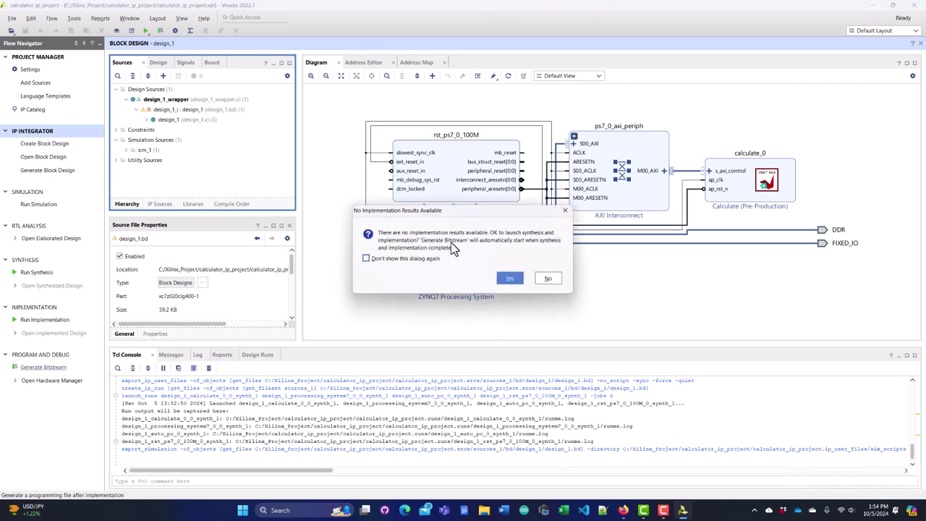
left_click(510, 279)
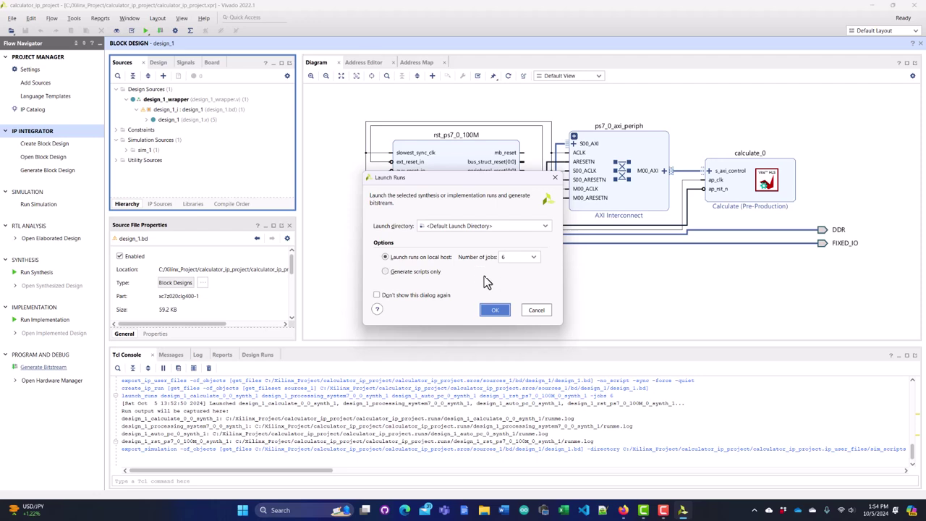
left_click(494, 311)
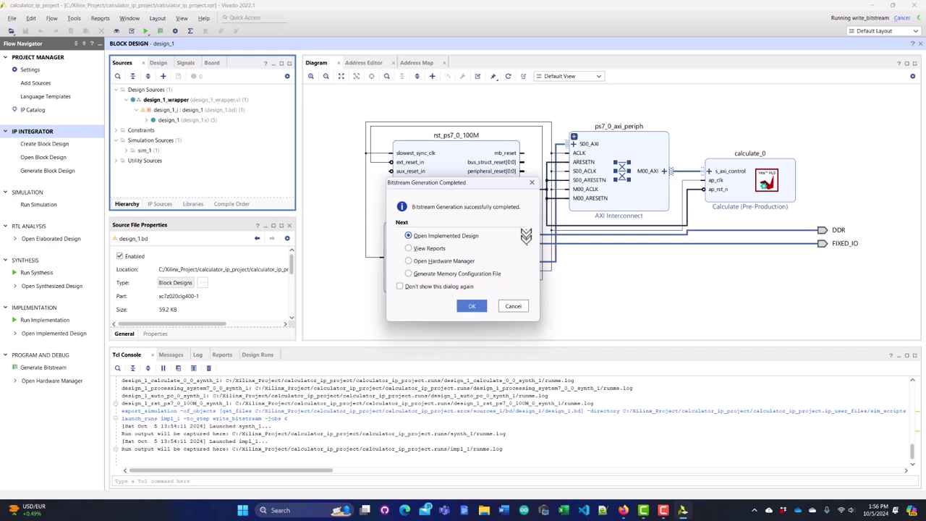
left_click(513, 307)
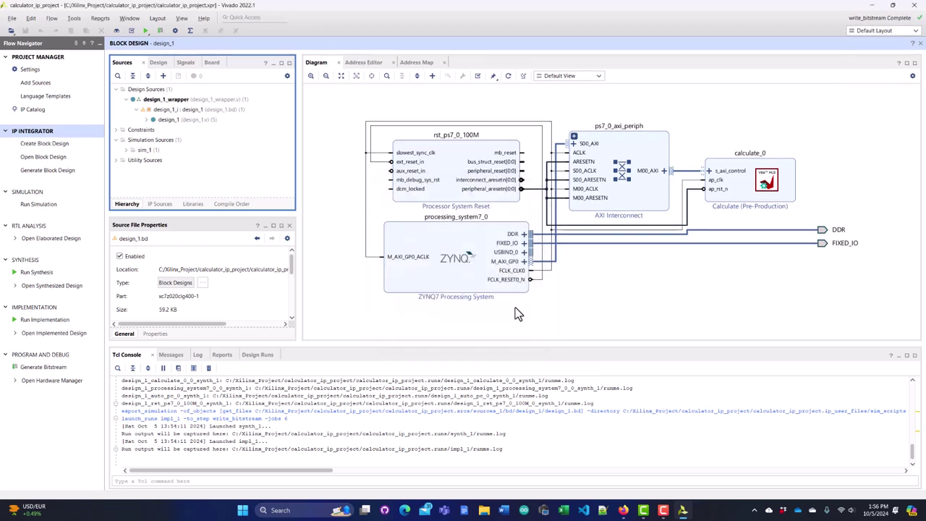
Step: Switch to File Explorer and copy design_1_wrapper.bit and design_1_wrapper.tcl from C:\Xilinx_Project\calculator_ip_project\calculator_ip_project.runs\impl_1
left_click(872, 5)
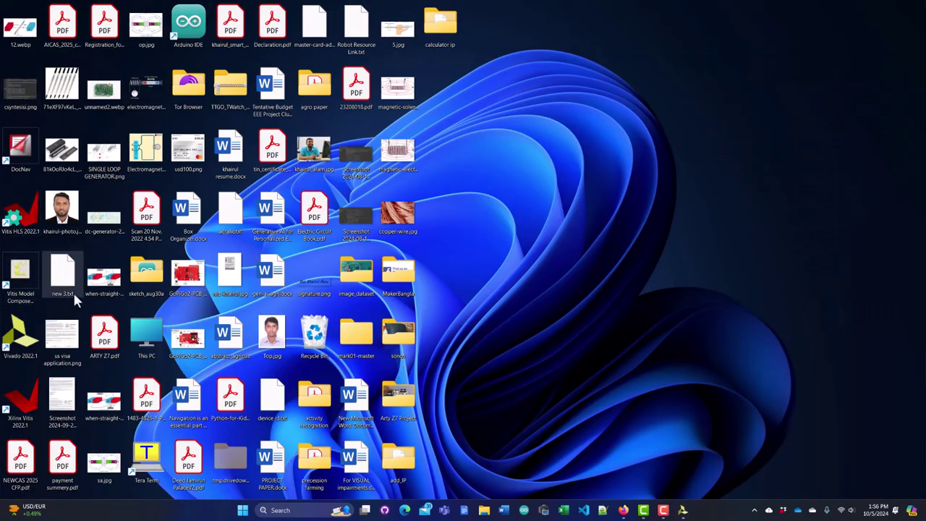
double_click(141, 324)
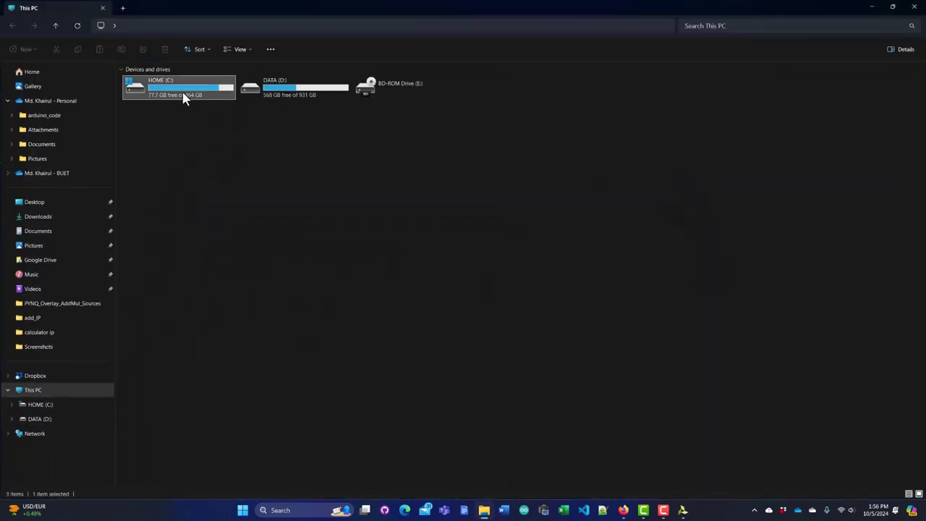
double_click(185, 93)
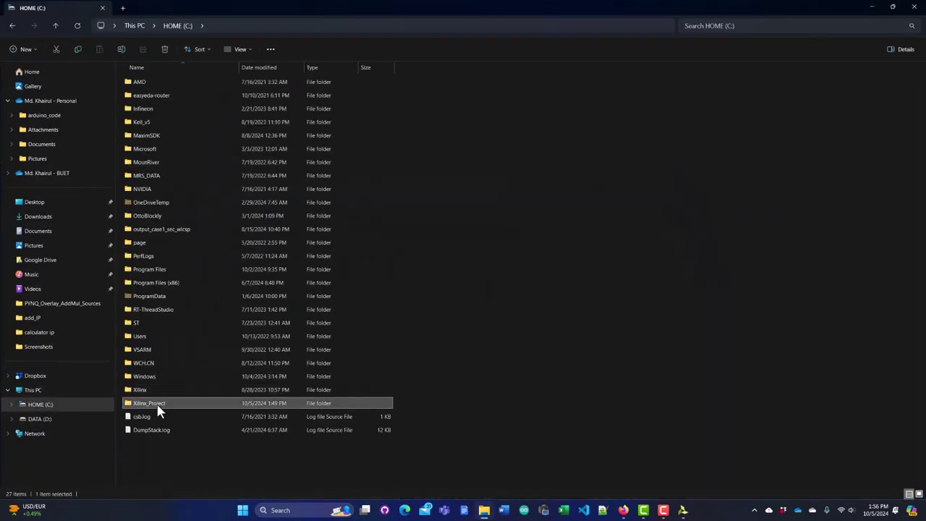
double_click(156, 403)
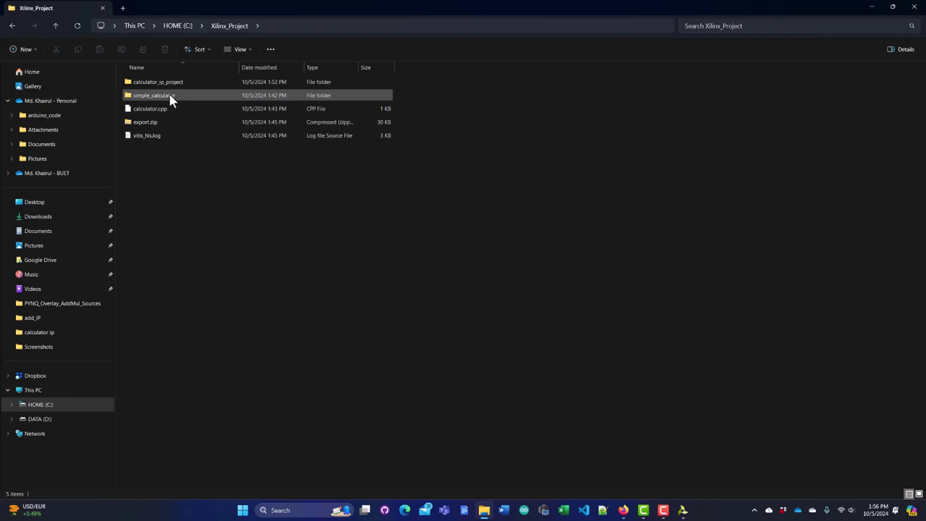
double_click(164, 84)
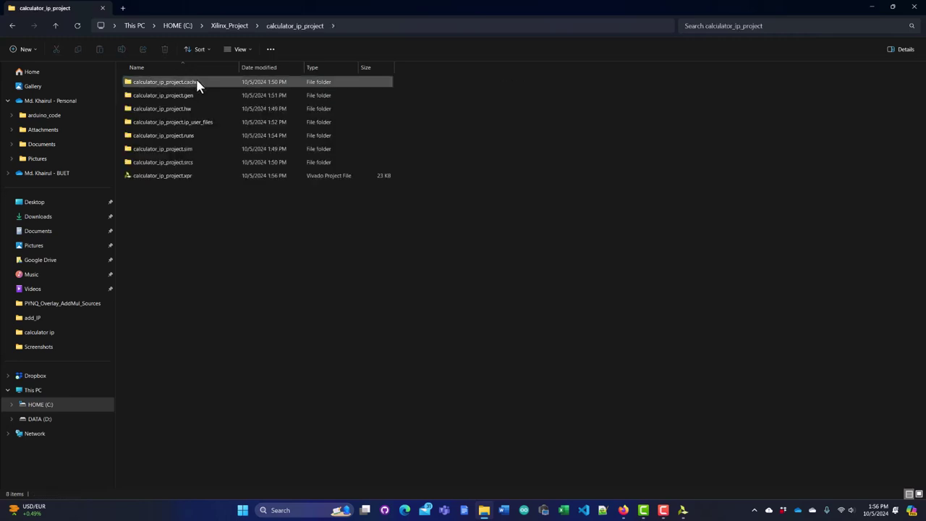
double_click(186, 138)
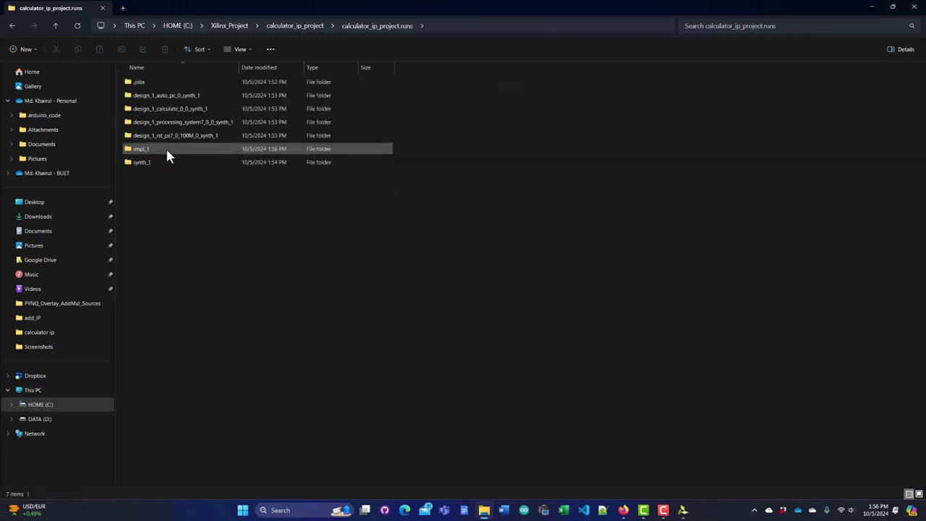
double_click(144, 152)
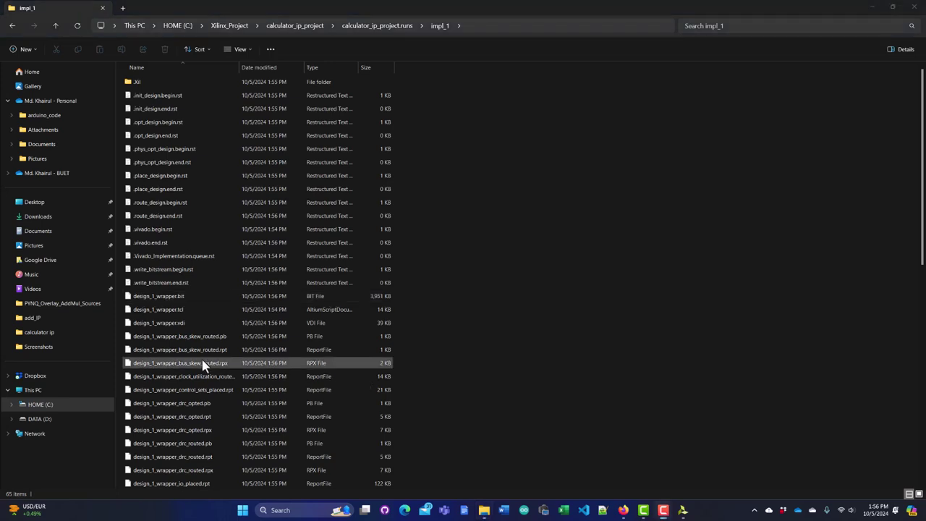
left_click(156, 297)
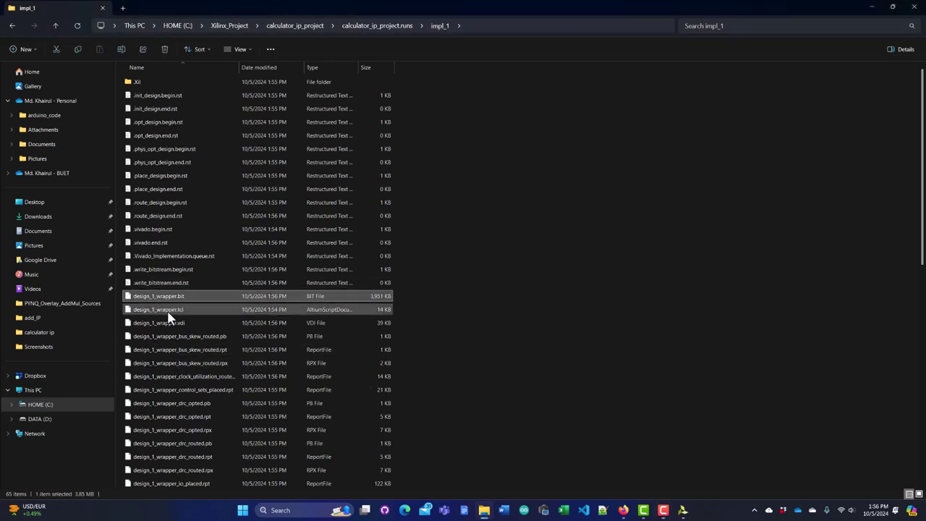
left_click(170, 311, "ctrl")
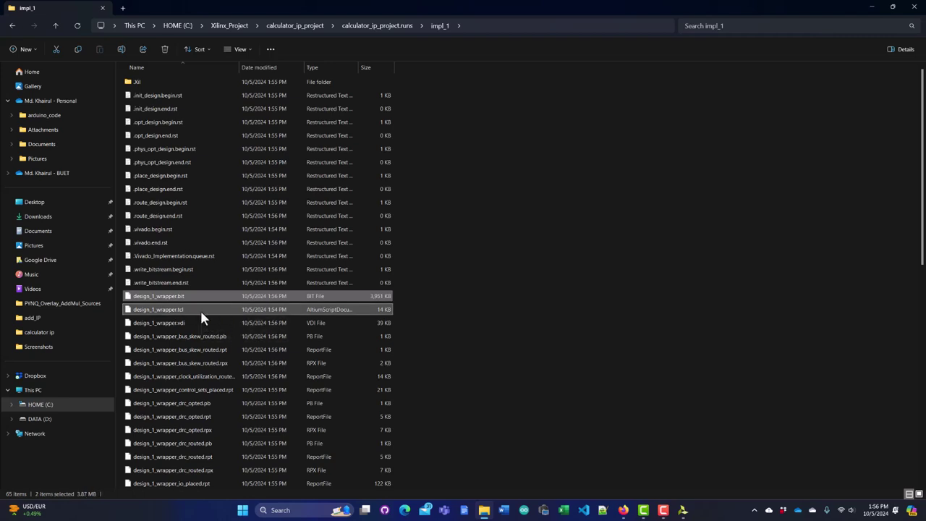
Step: Create a new folder named overlay in the calculator_ip_project folder
left_click(12, 27)
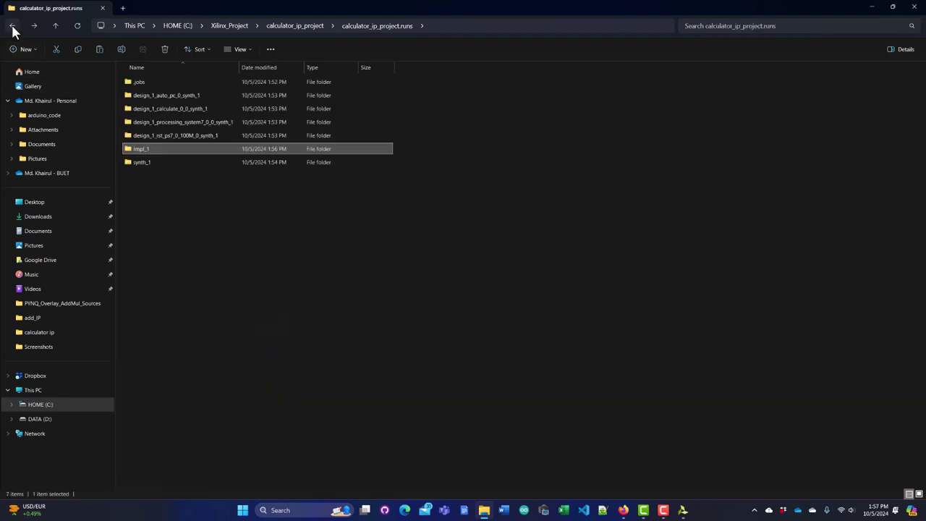
left_click(12, 26)
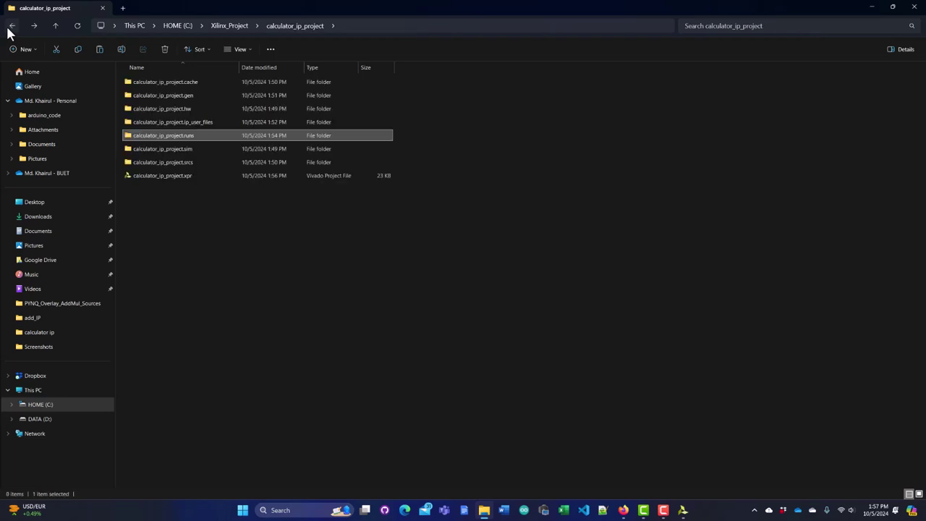
left_click(206, 277)
right_click(199, 265)
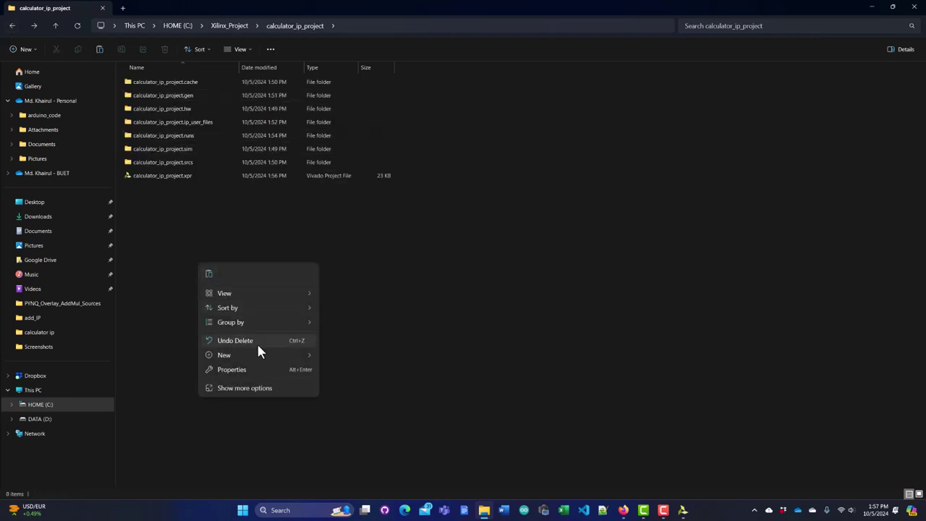
mouse_move(300, 357)
left_click(348, 139)
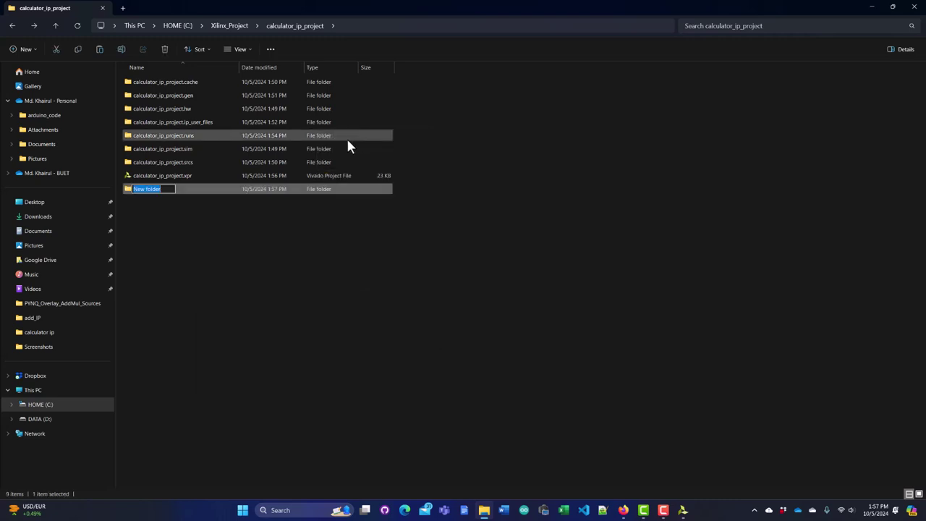
type("layout")
key("BackSpace")
key("BackSpace")
key("BackSpace")
key("BackSpace")
key("BackSpace")
type("overlay")
key("Return")
Step: Paste the copied design_1_wrapper .bit and .tcl files into the overlay folder and return to the calculator_ip_project folder
key("Return")
key("ctrl+v")
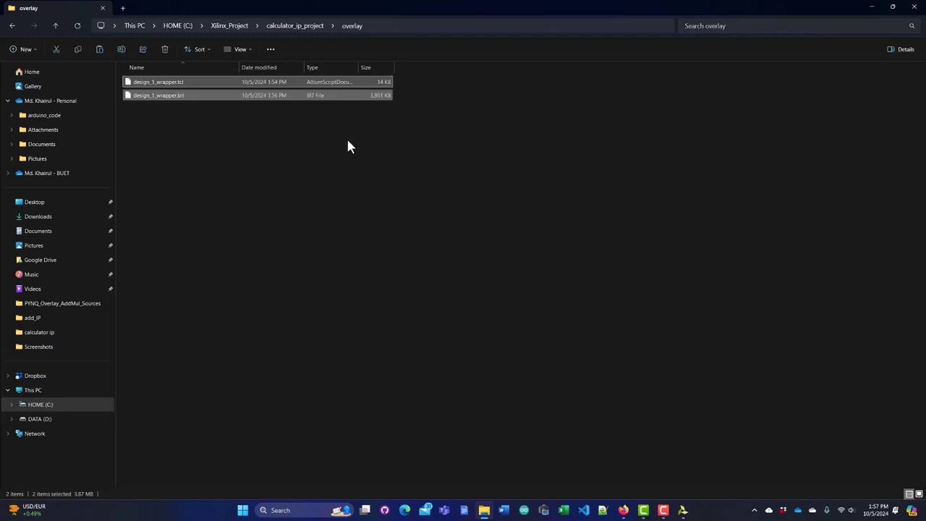
left_click(13, 26)
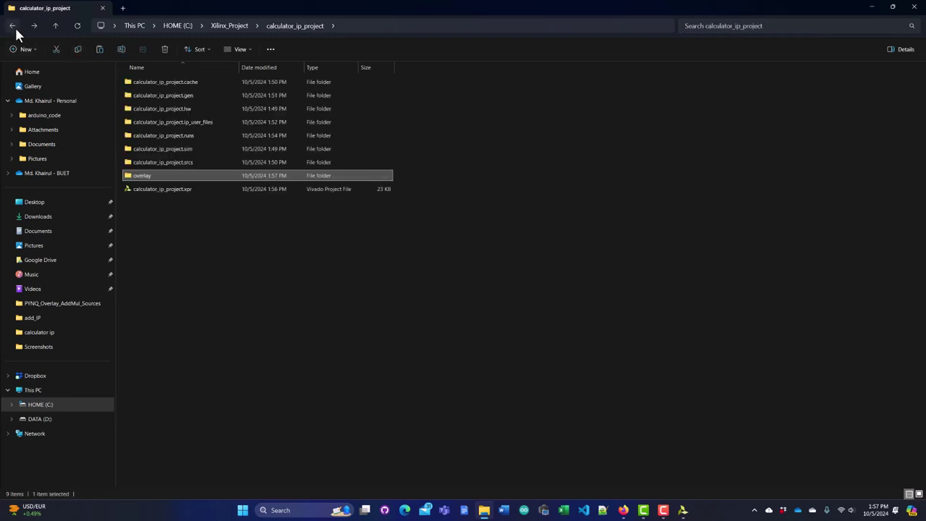
Step: Copy design_1.hwh from the hw_handoff folder under calculator_ip_project.gen\sources_1\bd\design_1
left_click(205, 226)
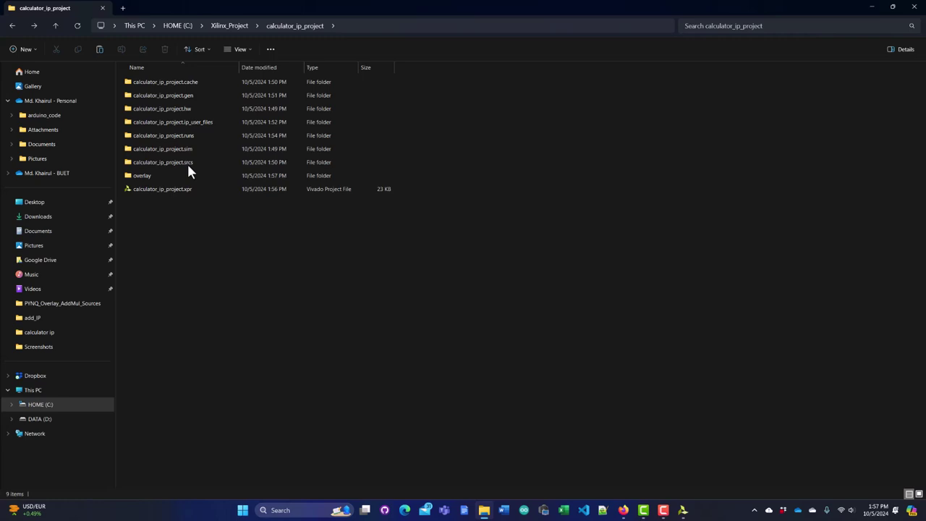
double_click(181, 97)
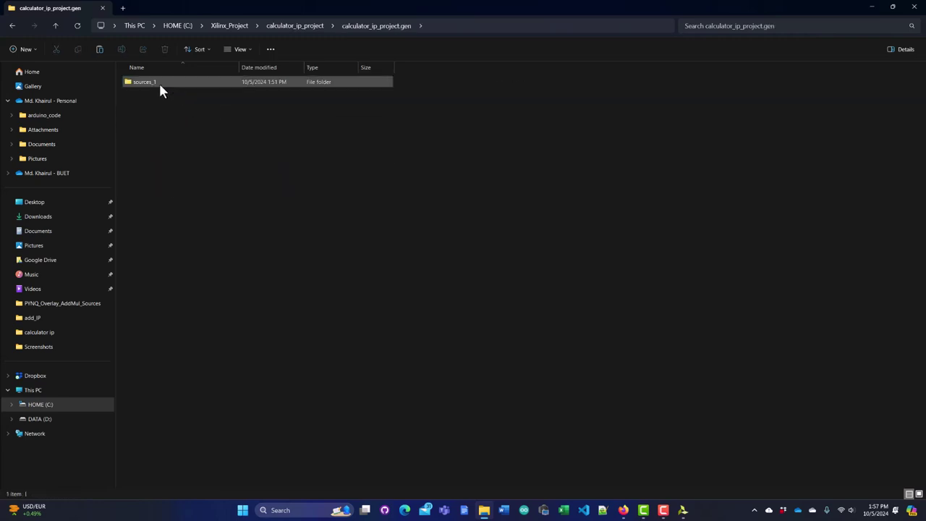
double_click(151, 81)
double_click(151, 82)
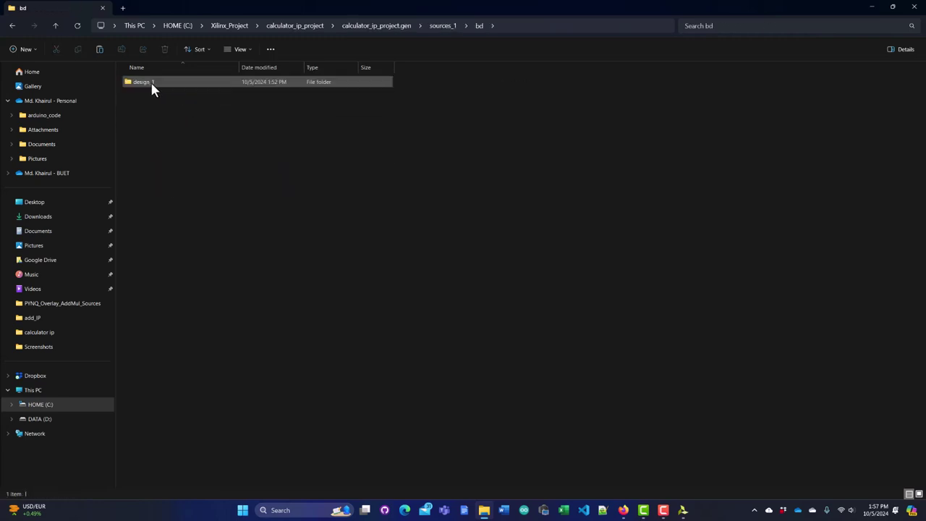
double_click(151, 82)
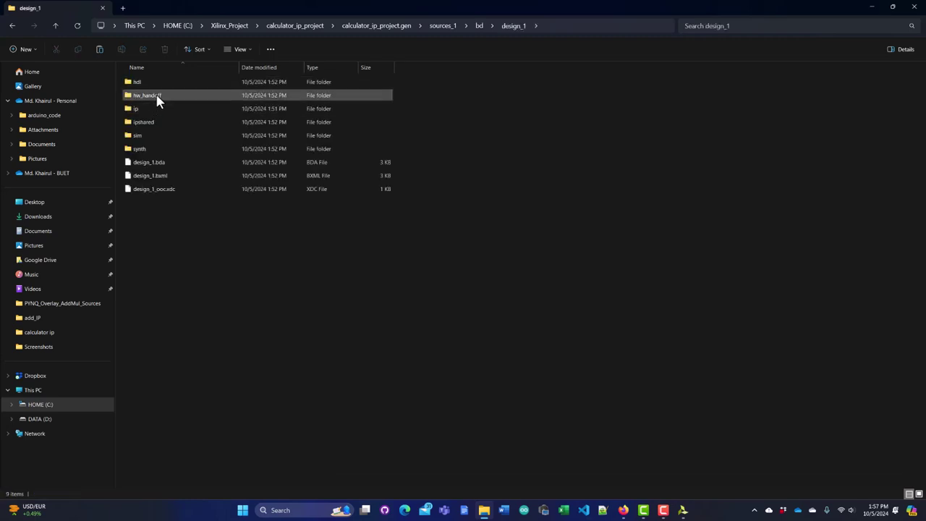
double_click(155, 95)
left_click(160, 86)
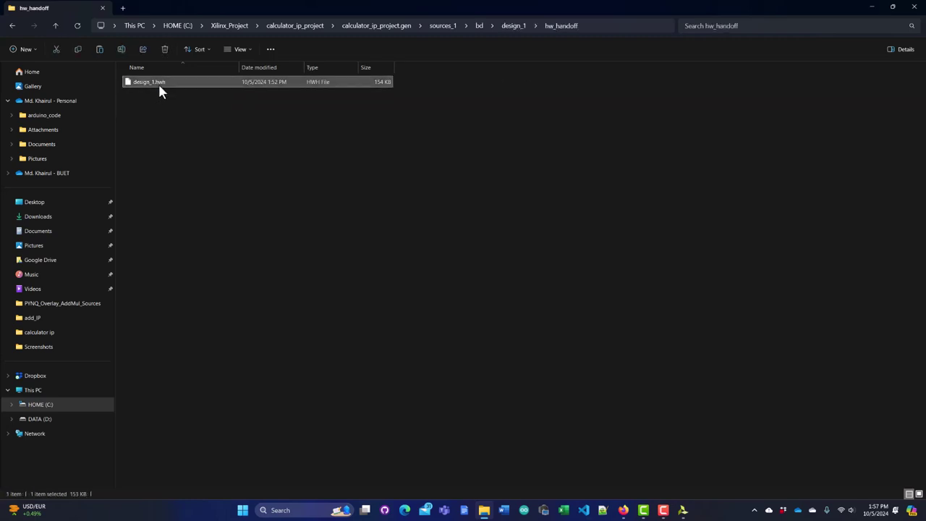
Step: Paste the copied design_1.hwh file into the overlay folder under calculator_ip_project
left_click(12, 25)
left_click(13, 26)
left_click(12, 25)
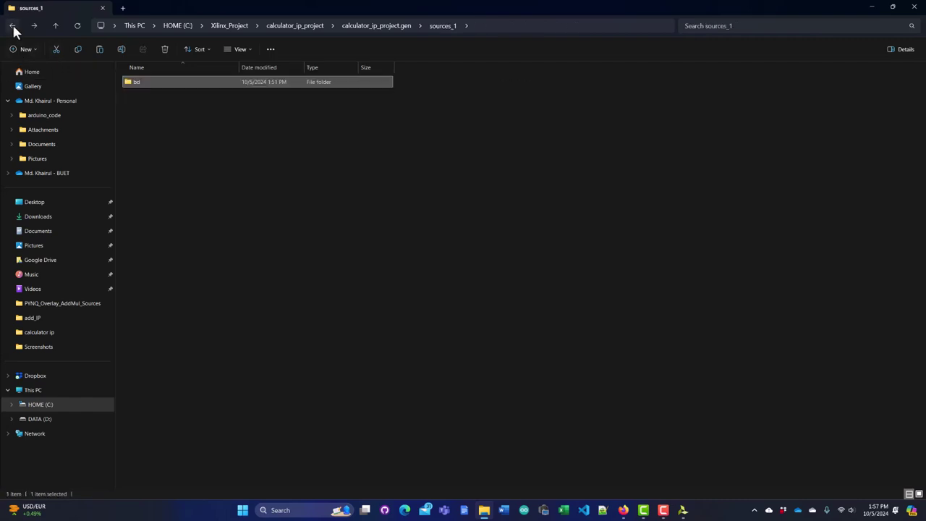
left_click(13, 25)
left_click(13, 26)
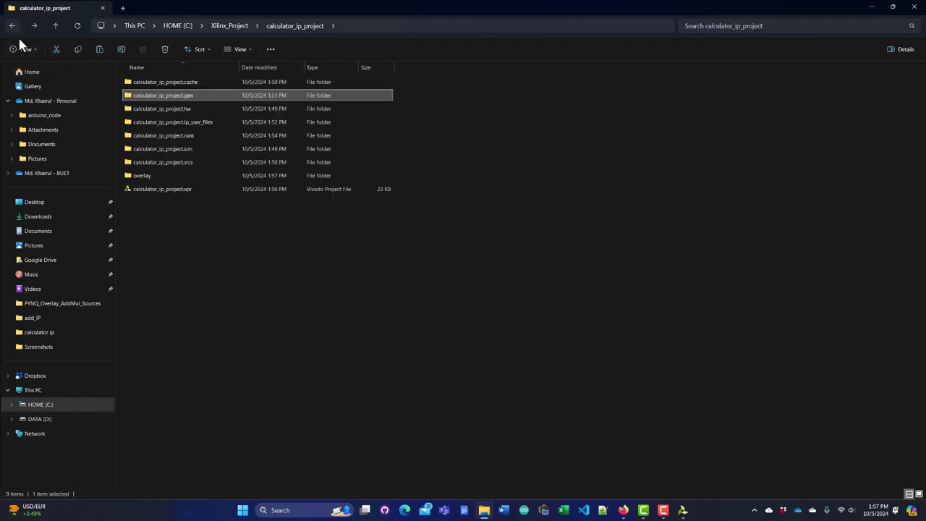
double_click(144, 177)
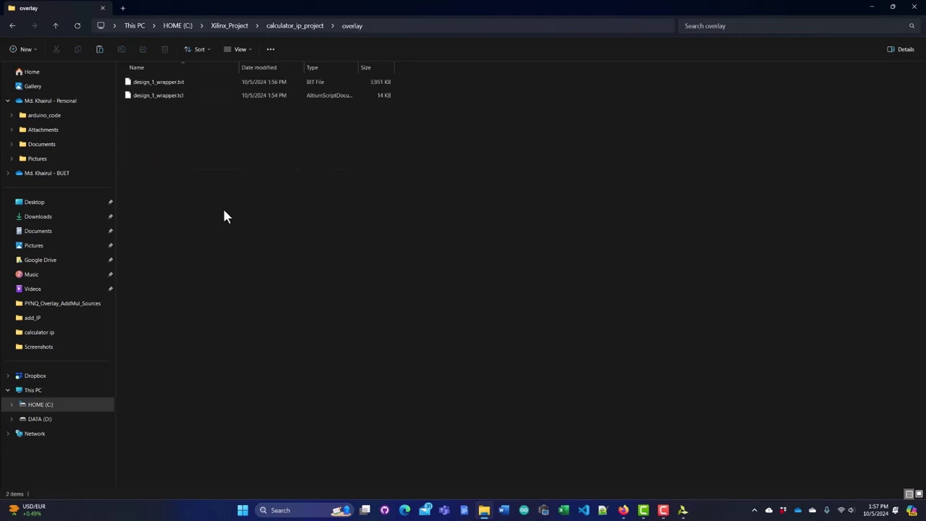
Step: Rename the .bit, .tcl and .hwh files in the overlay folder as design_1_calculator, keeping their extensions
right_click(168, 82)
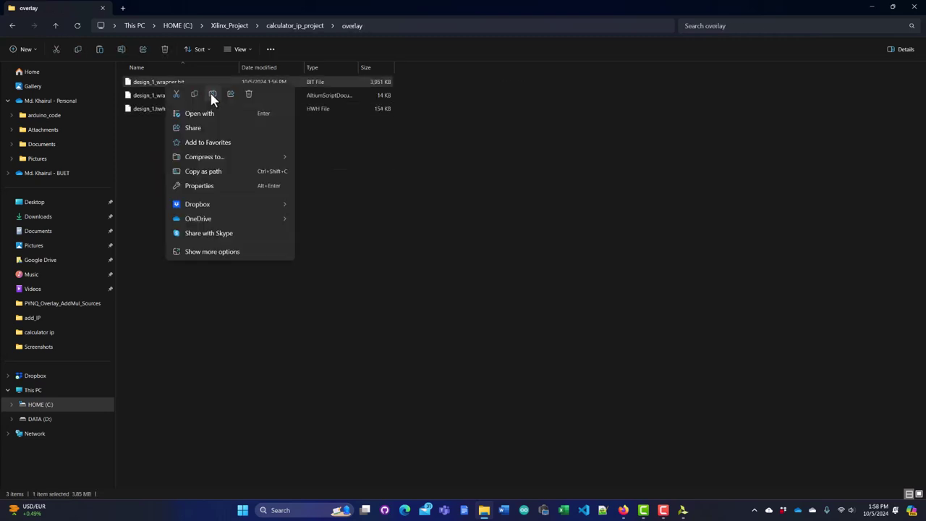
left_click(212, 95)
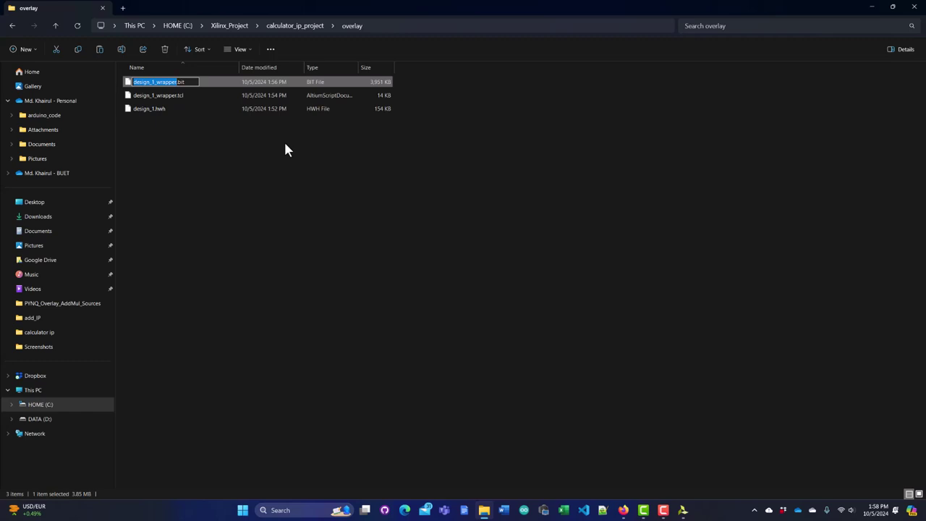
key("Right")
key("BackSpace")
key("BackSpace")
key("BackSpace")
key("BackSpace")
key("BackSpace")
key("BackSpace")
key("BackSpace")
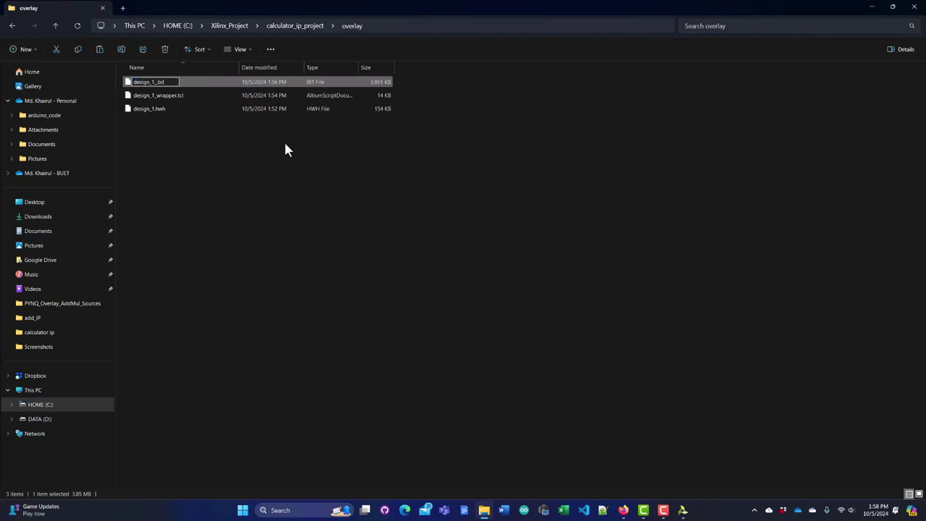
type("calculator")
key("Return")
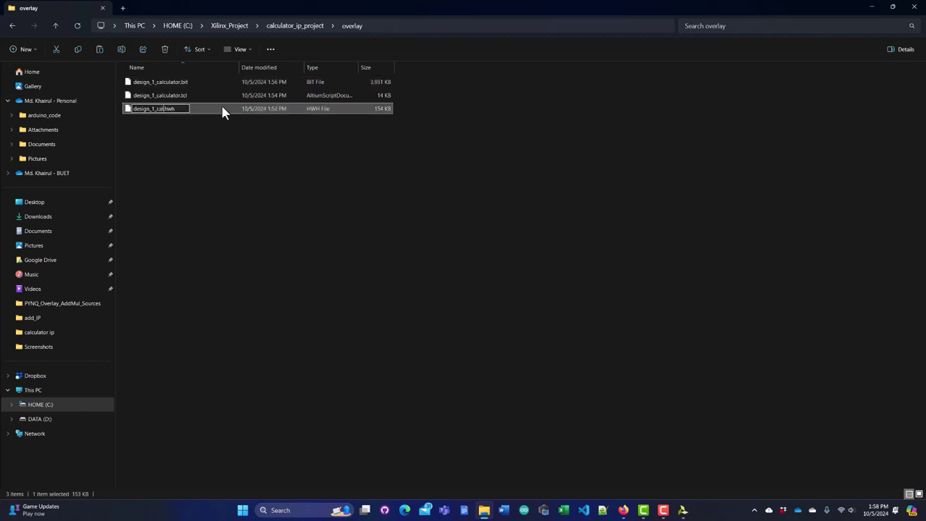
type("culator")
key("Return")
Step: Copy all three design_1_calculator files from the overlay folder
left_click(221, 178)
left_click_drag(285, 170, 161, 88)
right_click(161, 88)
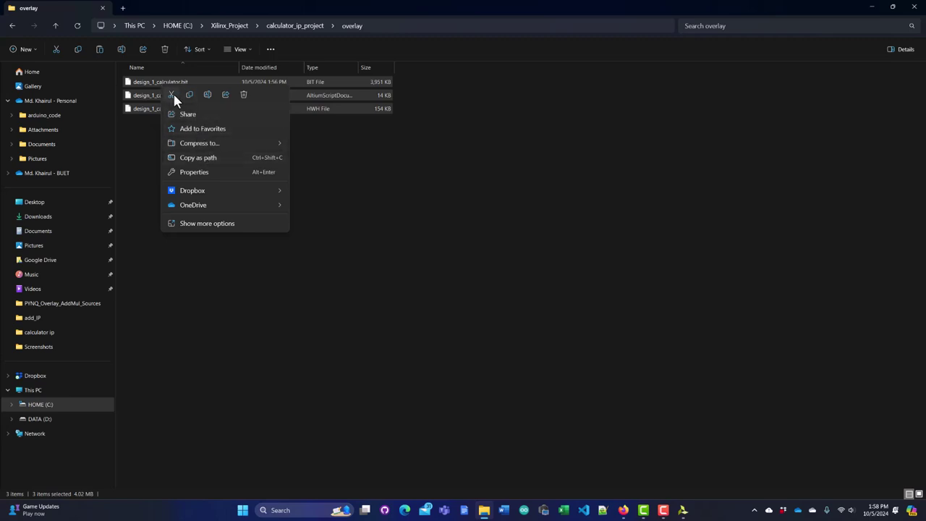
left_click(190, 95)
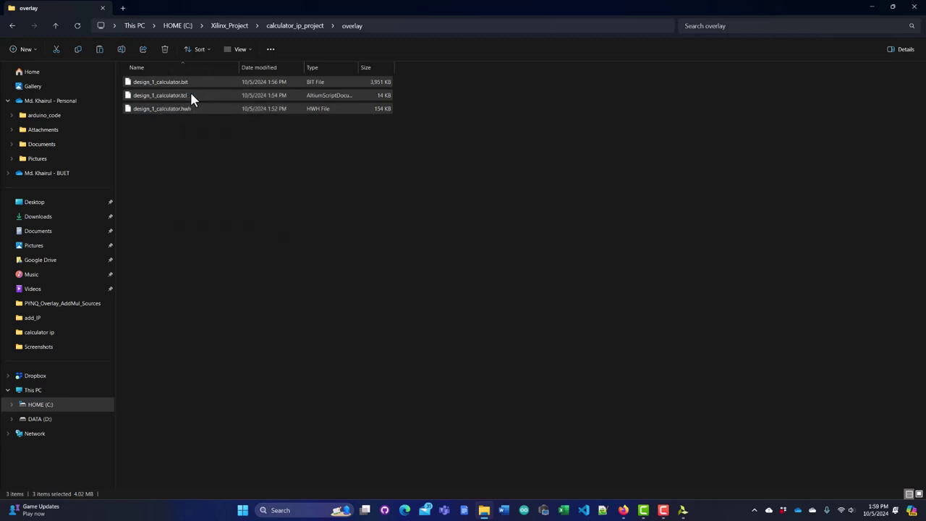
Step: Open the jupyter_notebooks folder inside xilinx on the \\pynq network share
left_click(381, 26)
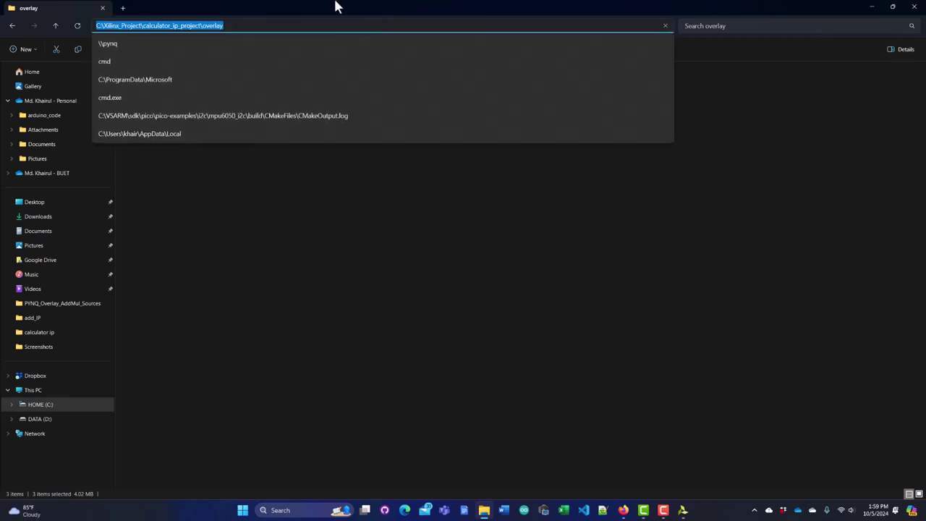
left_click(111, 43)
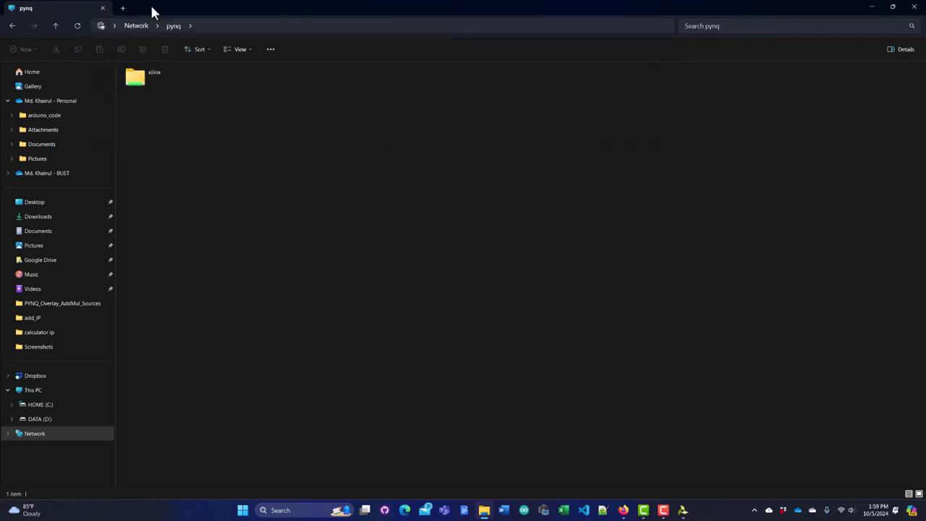
left_click(139, 84)
double_click(139, 84)
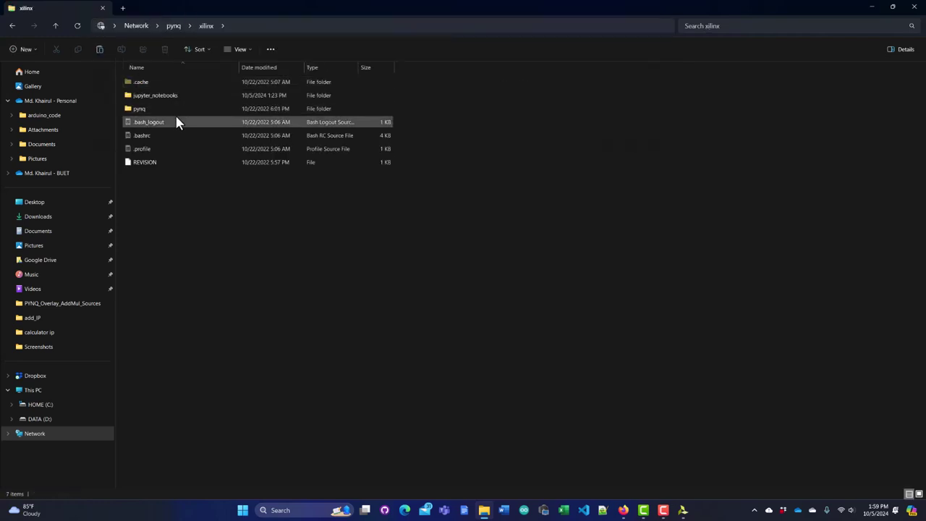
left_click(158, 97)
double_click(158, 95)
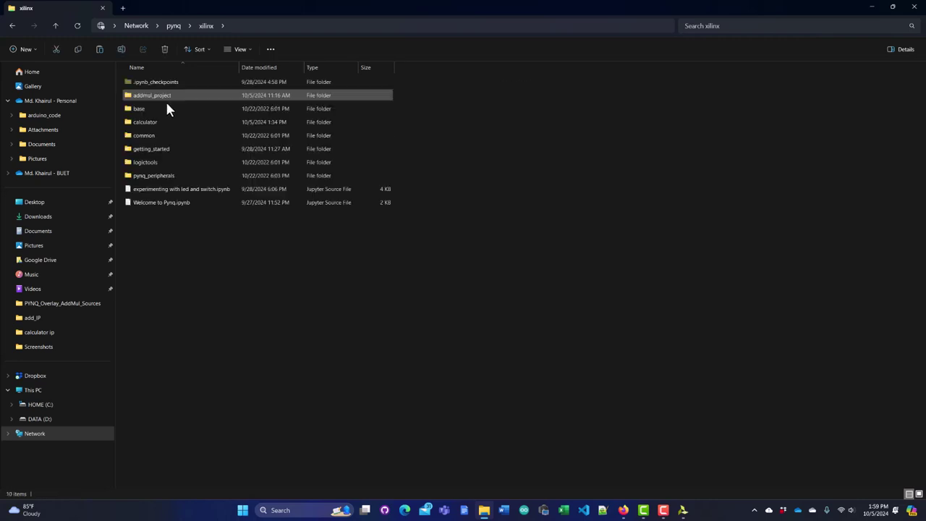
Step: Create a new folder named simple_calculator in jupyter_notebooks and open it
right_click(193, 265)
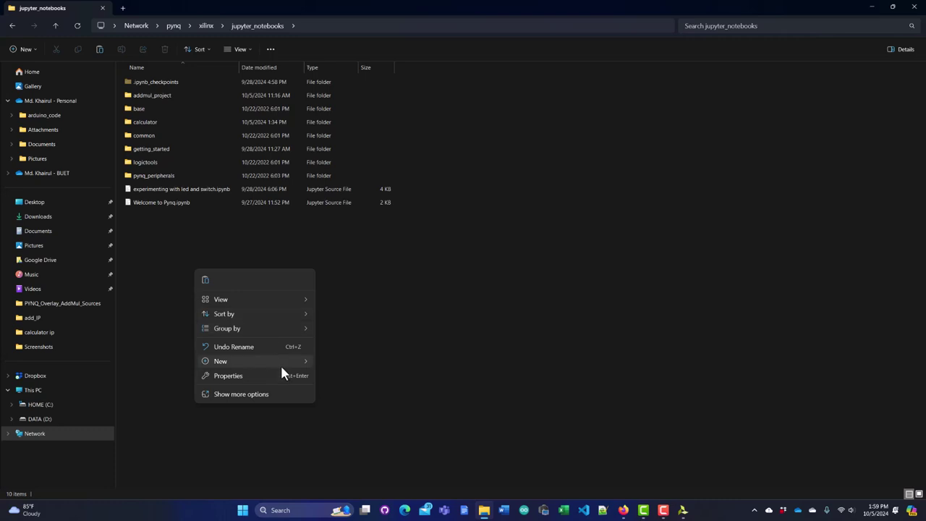
mouse_move(296, 365)
left_click(338, 144)
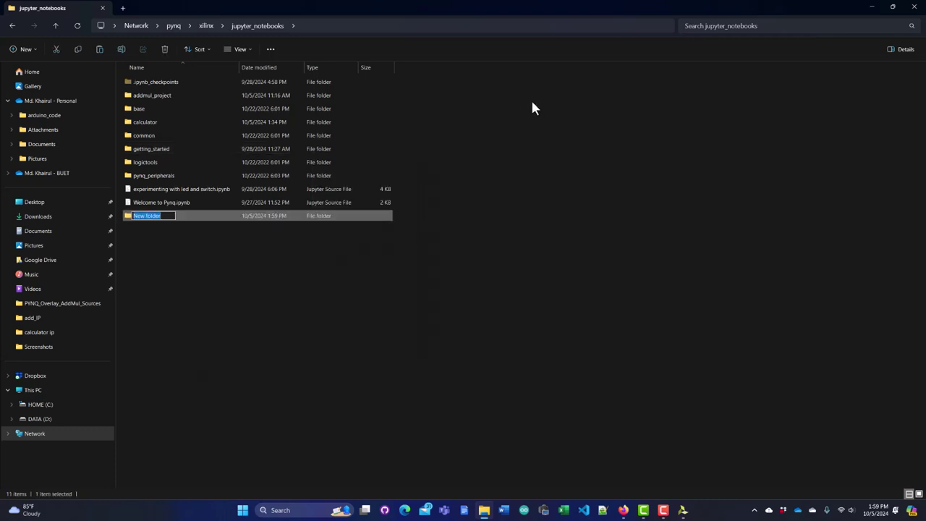
type("simple_calculator")
key("Return")
key("Return")
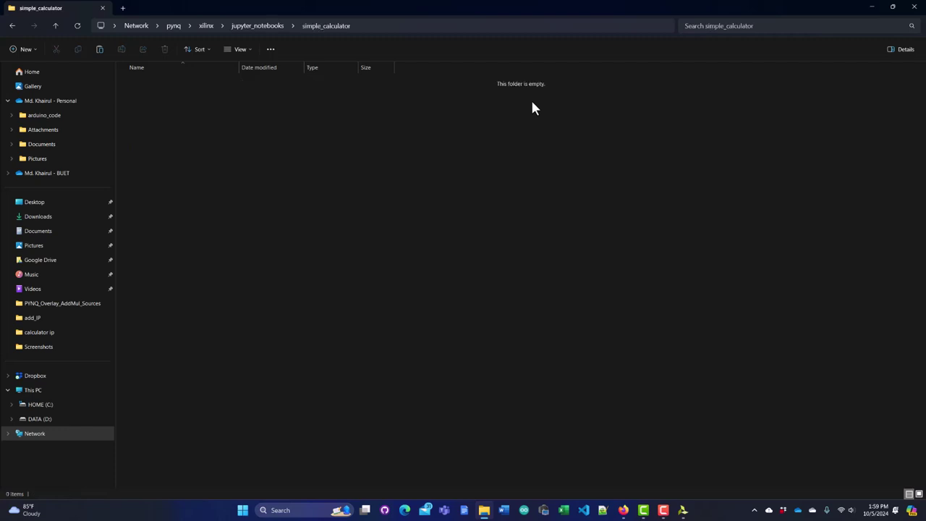
Step: Paste the three copied design_1_calculator files into the simple_calculator folder and close File Explorer
right_click(304, 142)
left_click(314, 149)
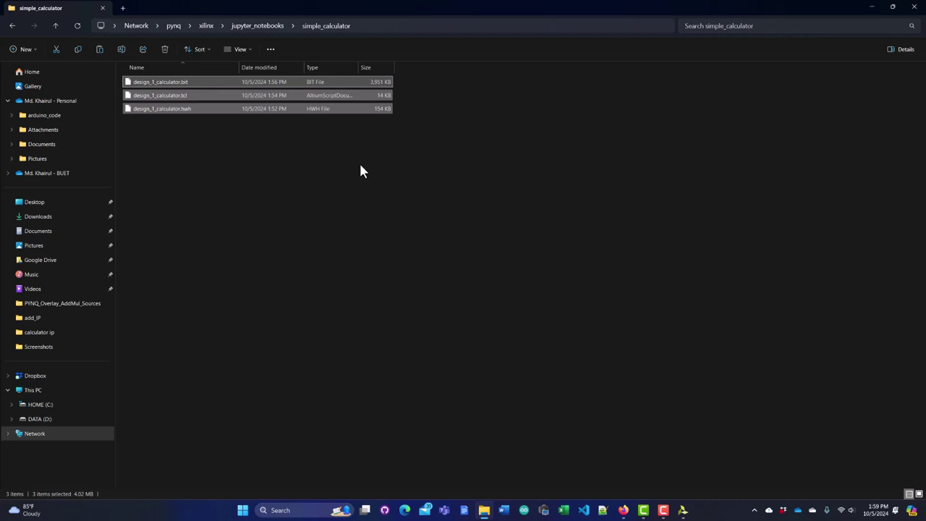
left_click(360, 165)
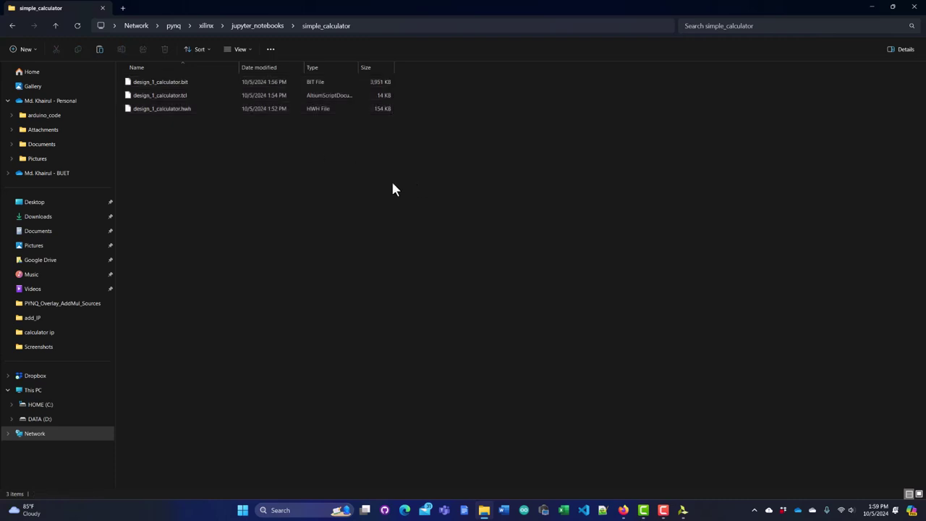
left_click(916, 7)
Step: Switch to Jupyter in Firefox and create a new Python 3 (ipykernel) notebook in the simple_calculator folder
left_click(623, 510)
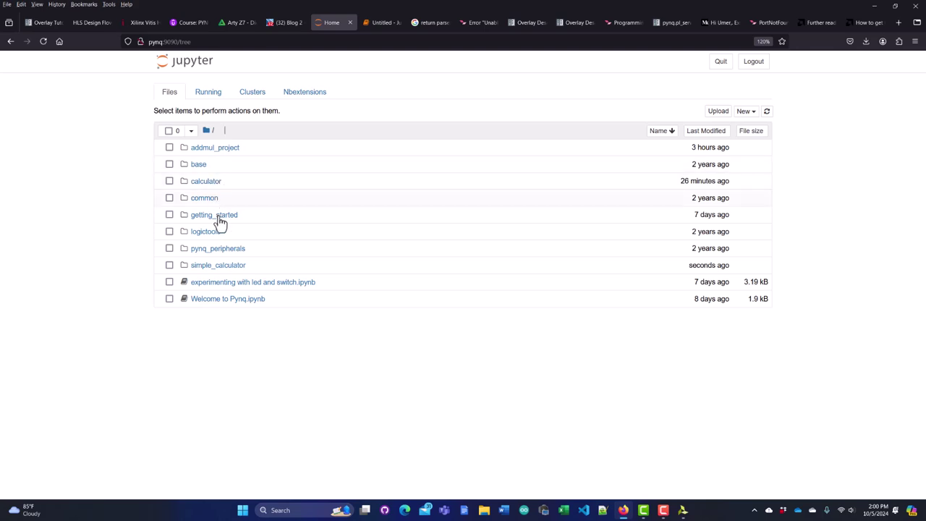
double_click(209, 265)
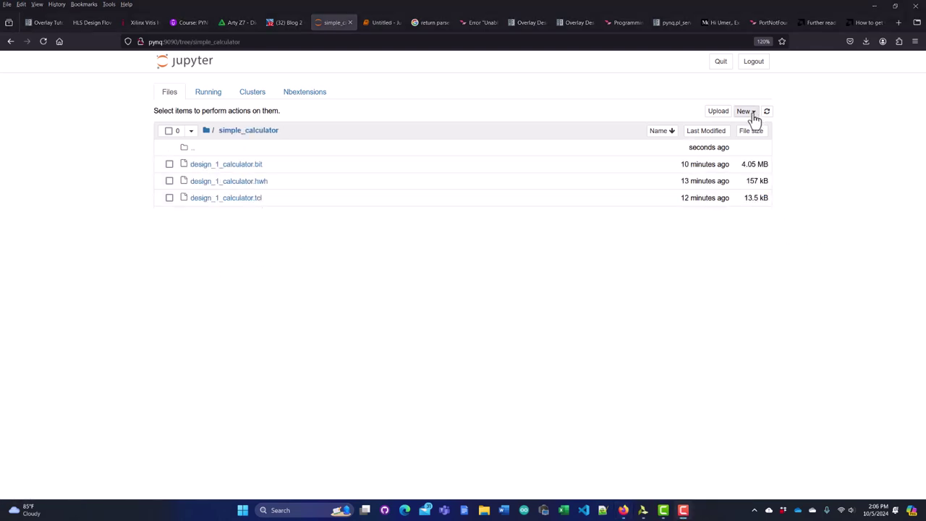
left_click(752, 111)
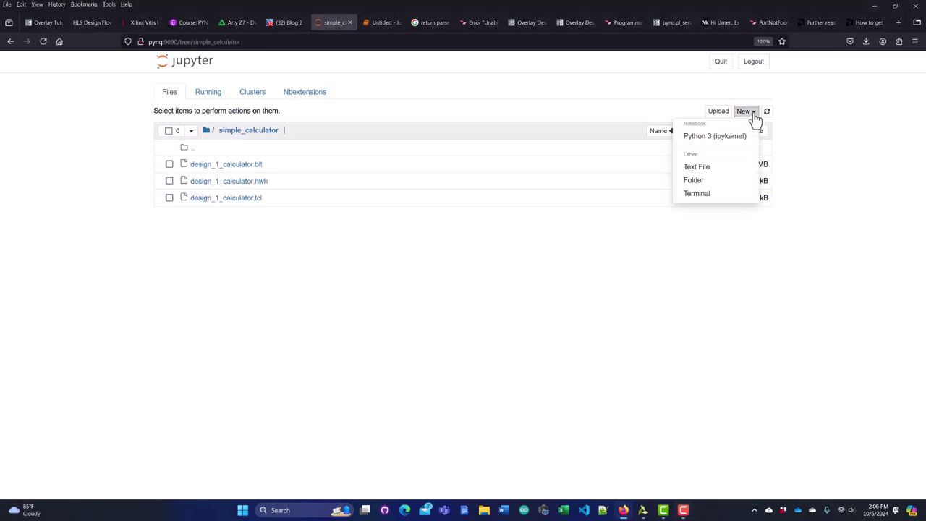
left_click(716, 137)
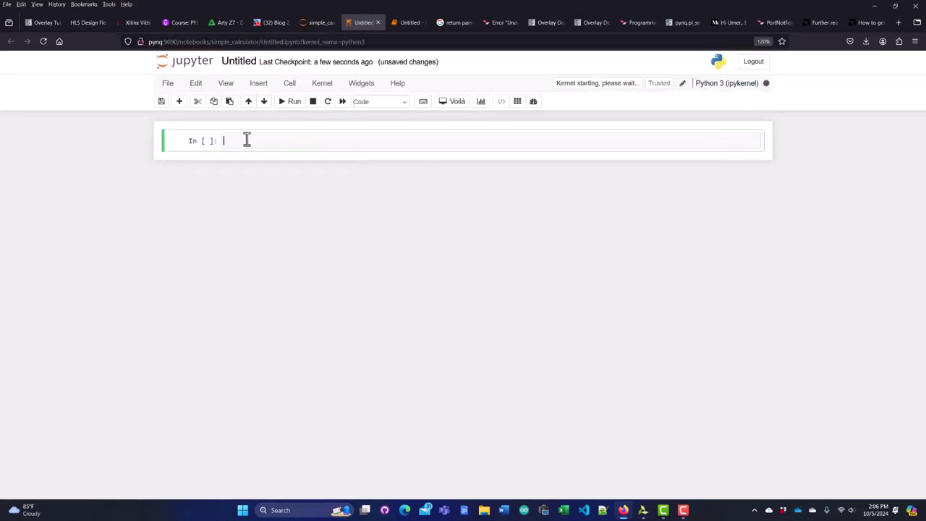
Step: Import Overlay from pynq, load '/home/xilinx/jupyter_notebooks/simple_calculator/design_1_calculator.bit' as overlay, and run help(overlay) in the next cell
key("ctrl+v")
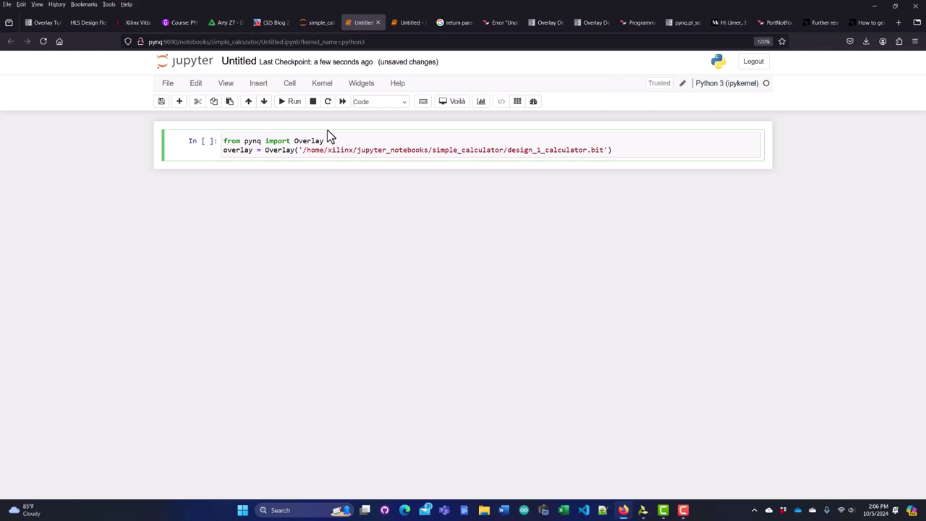
left_click(291, 106)
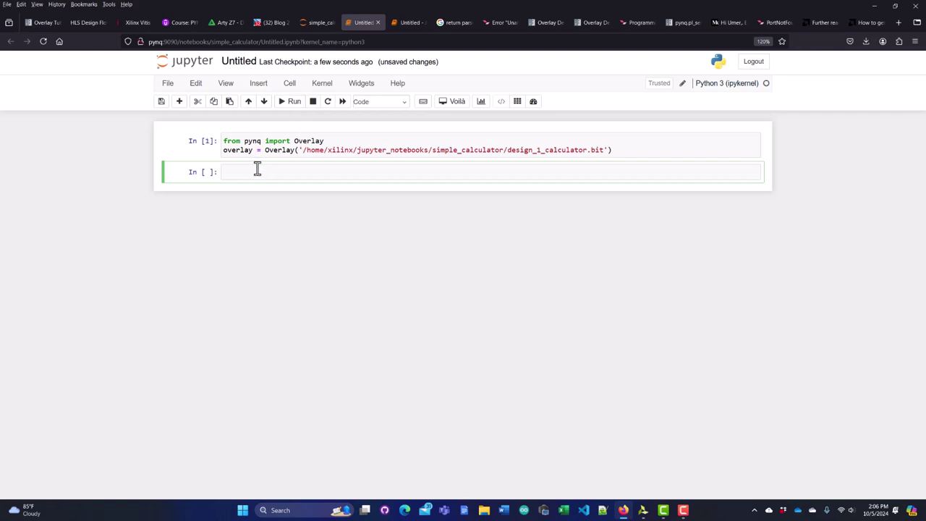
type("help(overlay")
left_click(292, 105)
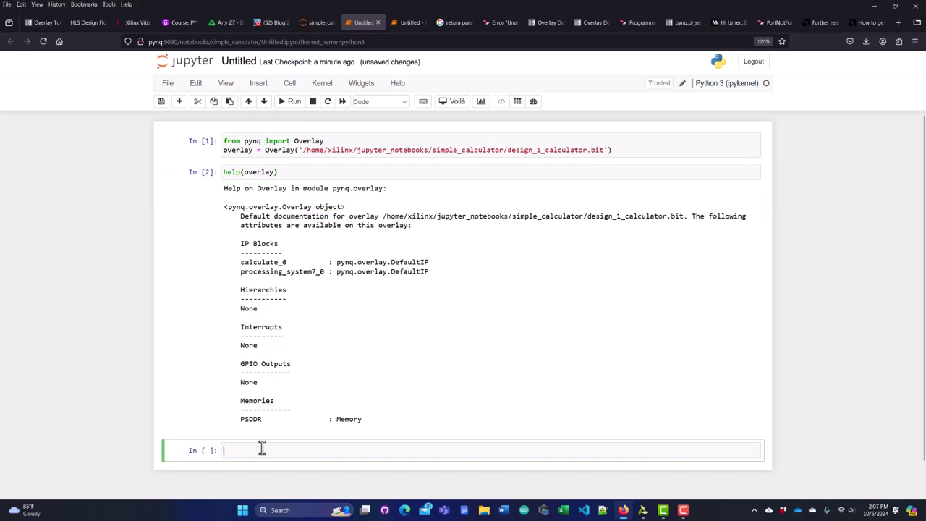
Step: Enter calculator_ip = overlay.calculate_0 in the new cell, copying the IP block name from the help output
type("cal")
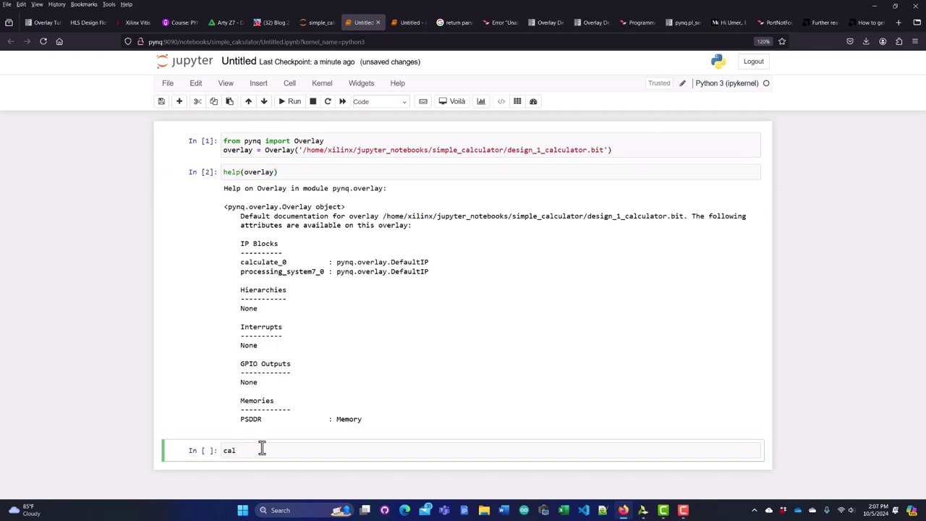
type("culator_ip =")
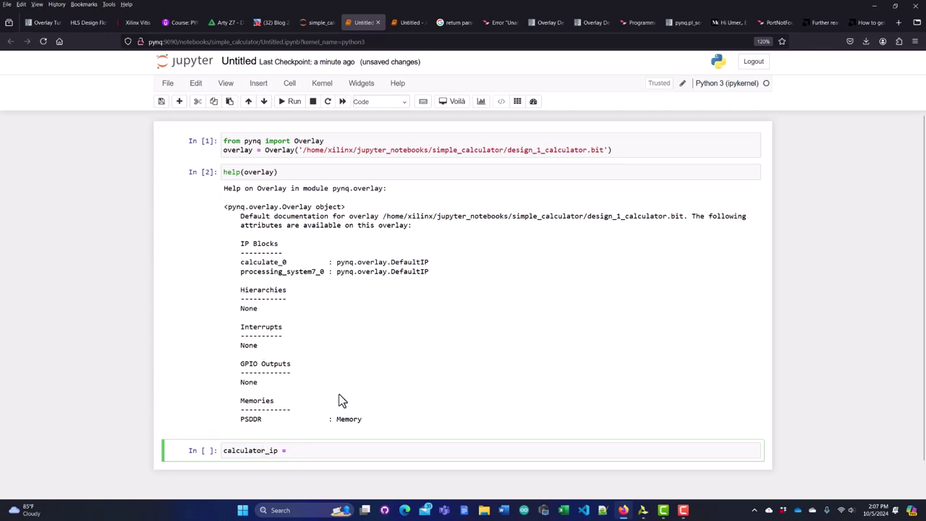
type(" overl")
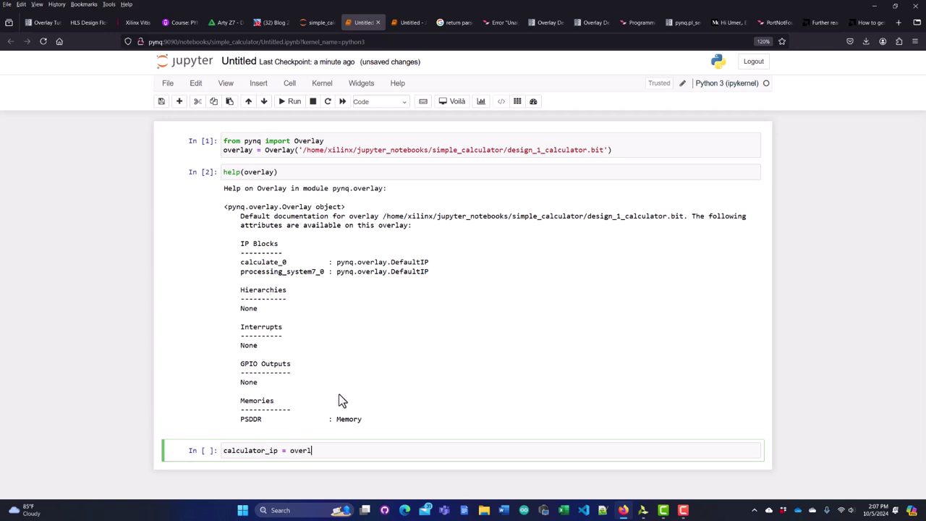
type("ay.")
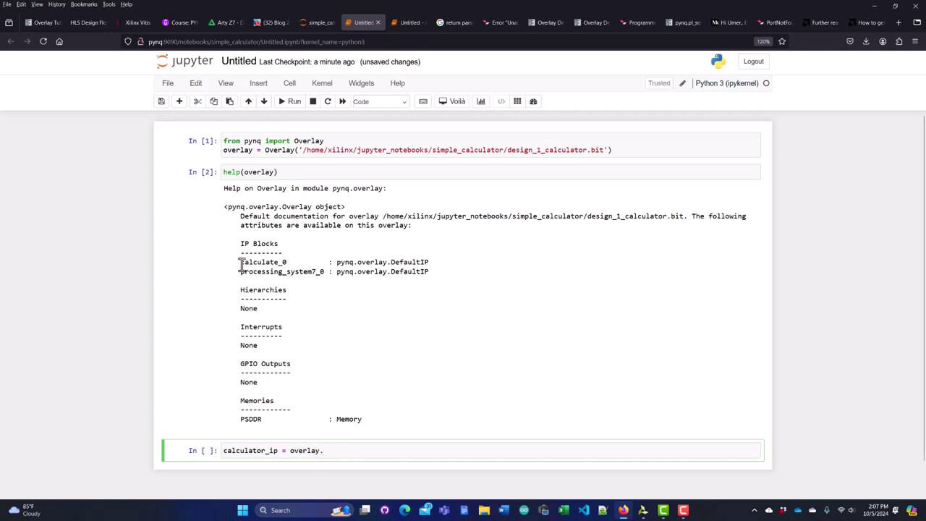
left_click_drag(241, 265, 285, 262)
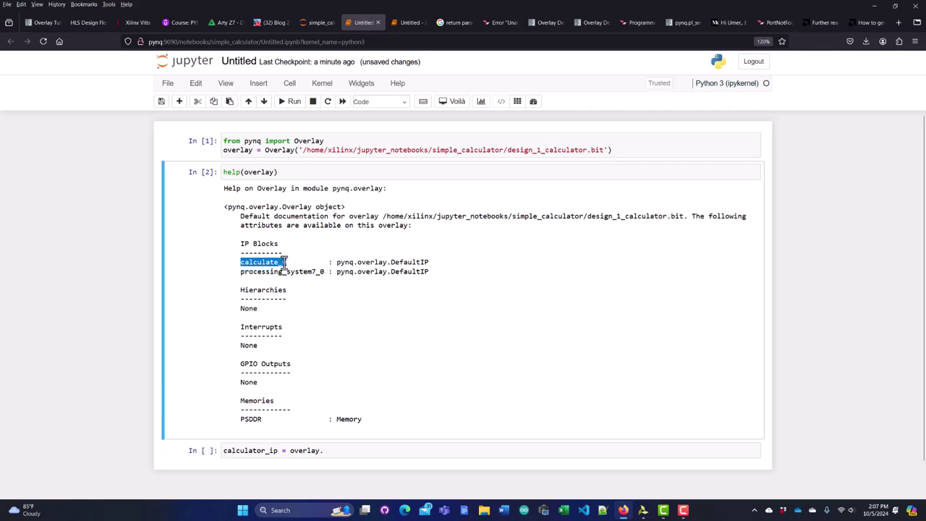
right_click(285, 262)
left_click(301, 269)
left_click(335, 453)
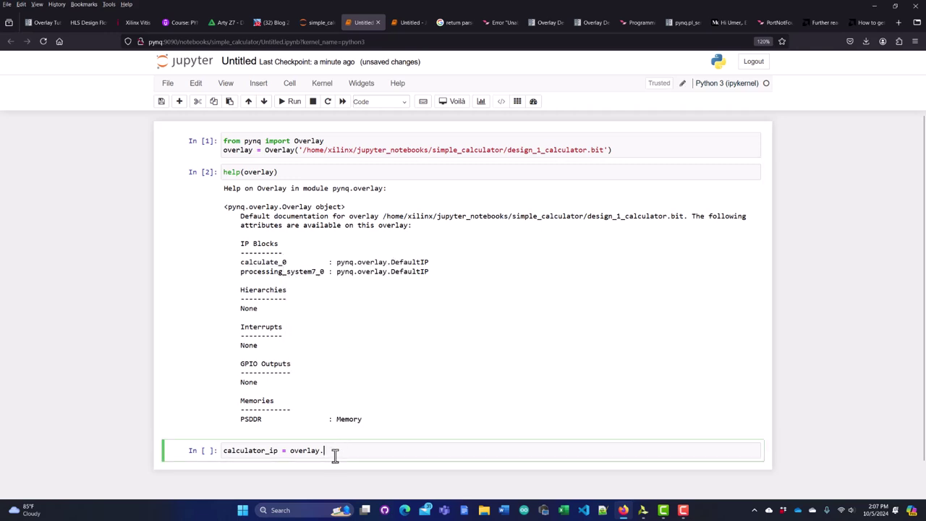
key("ctrl+v")
key("Return")
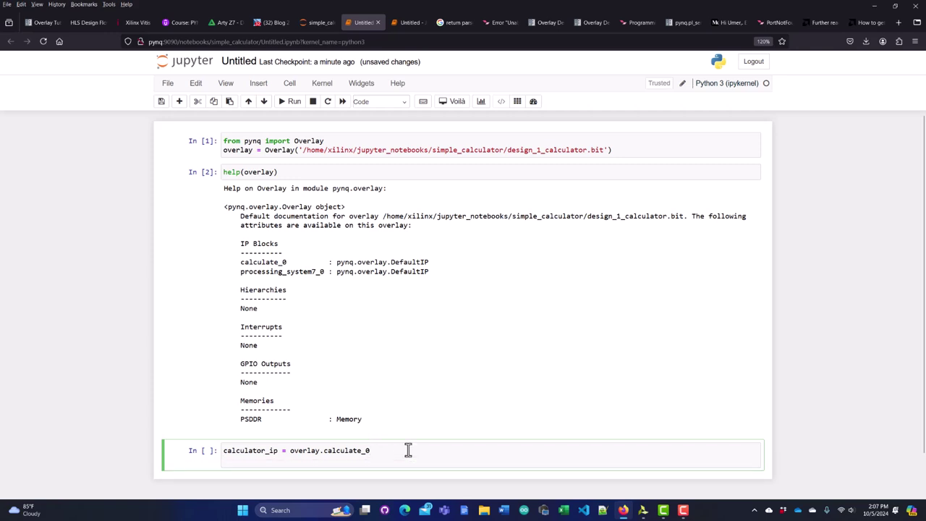
Step: Add help(calculator_ip) on the cell's second line, run the cell, and view the DefaultIP documentation
type("help(")
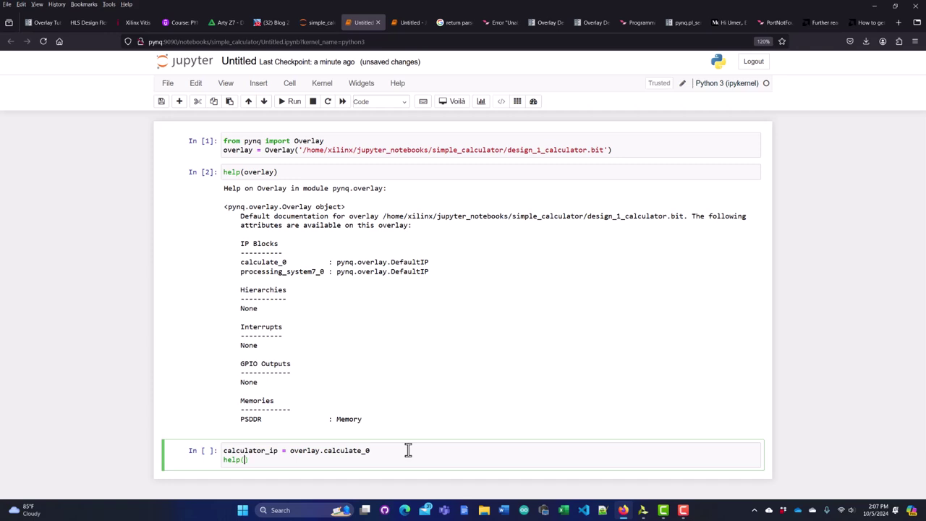
type("calculator_ip)")
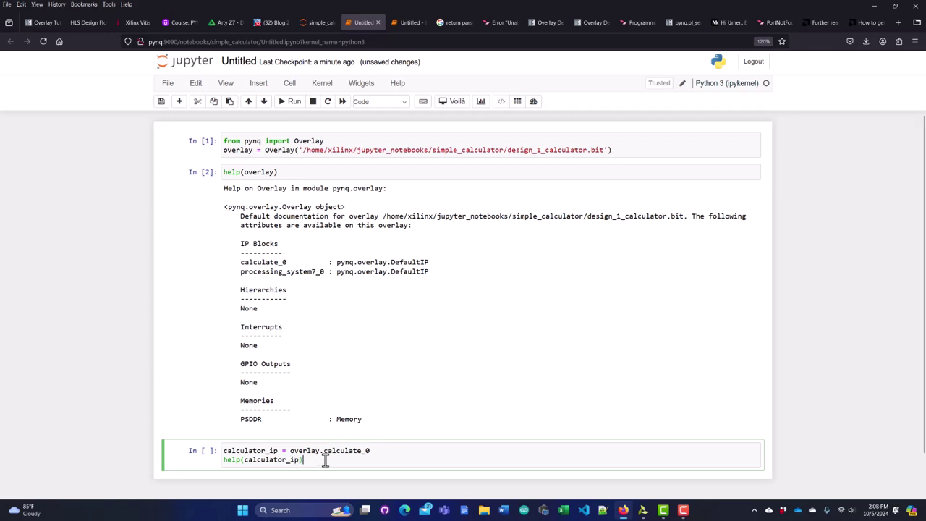
left_click(290, 102)
scroll(436, 186, "down", 5)
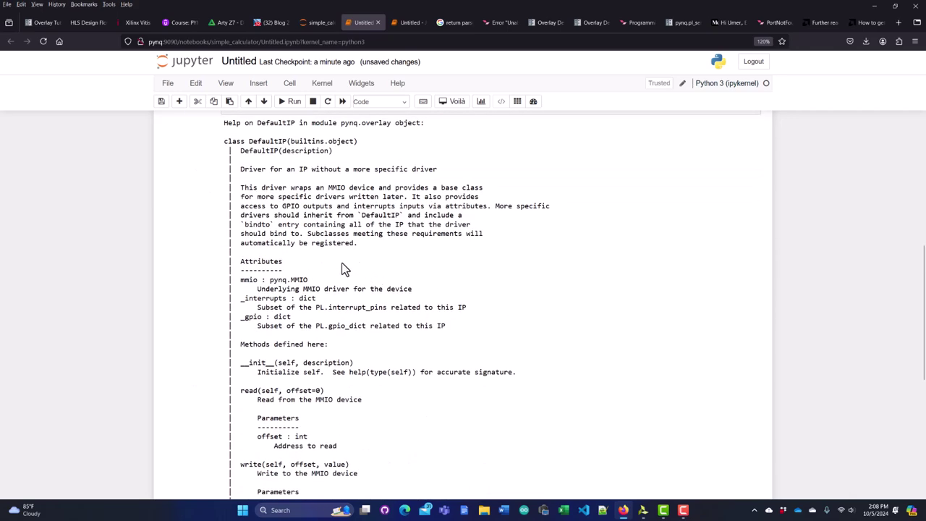
Step: Start a calculator_ip.write(0x10, ) call in the empty cell below the DefaultIP help output, with 0x10 as the offset argument
scroll(325, 275, "down", 3)
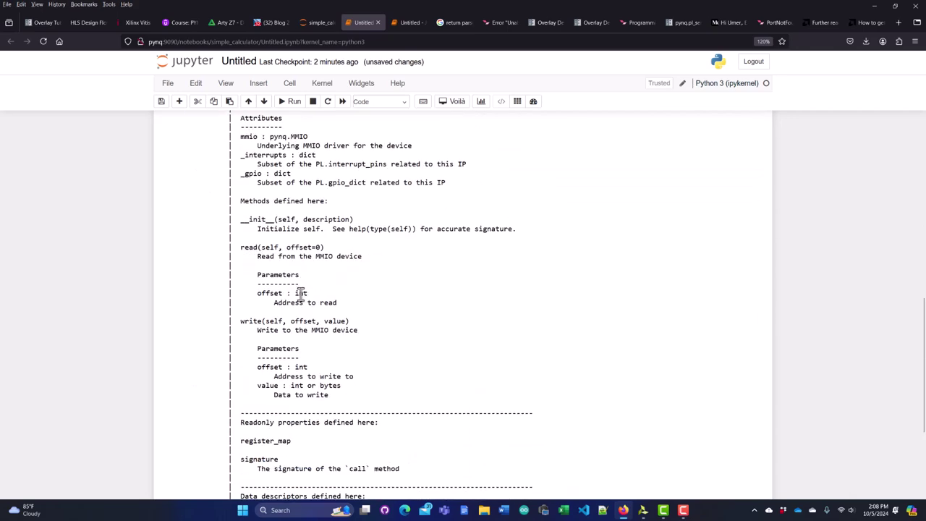
scroll(301, 294, "down", 3)
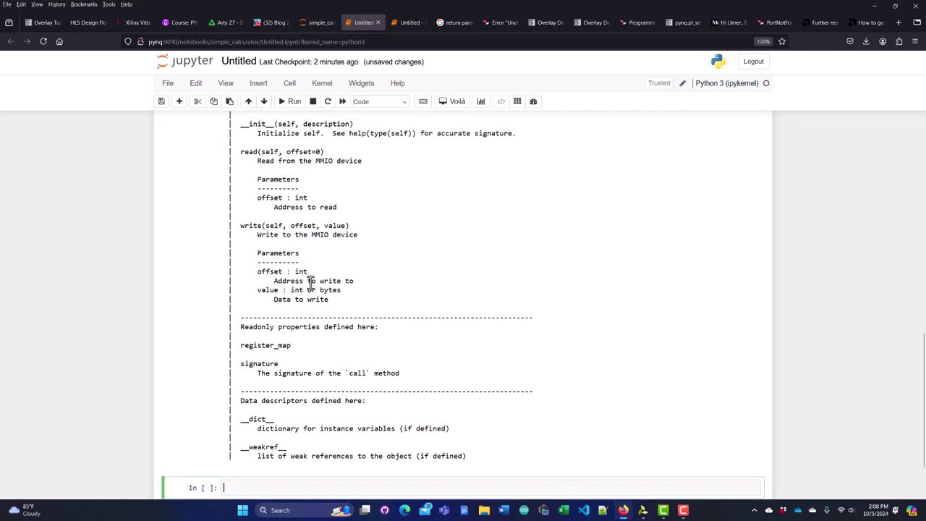
scroll(261, 253, "up", 1)
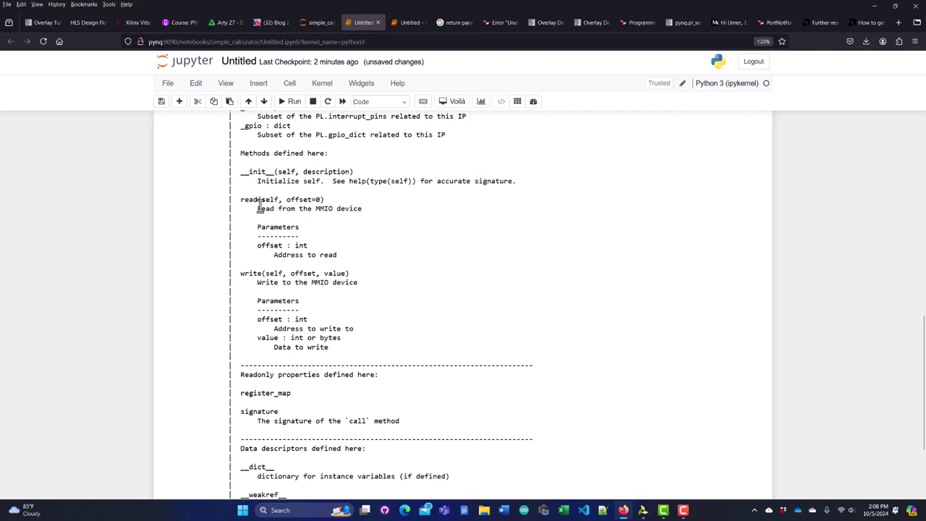
scroll(291, 253, "down", 3)
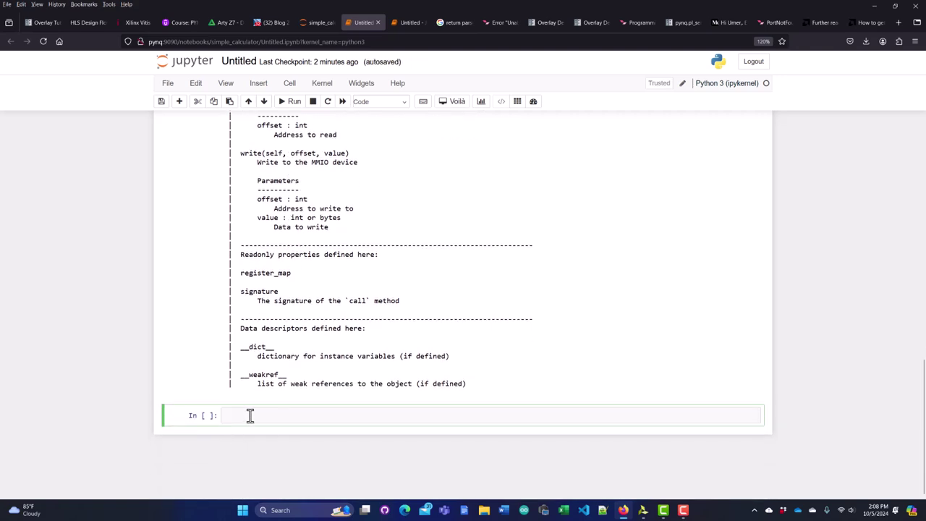
type("calculator_i")
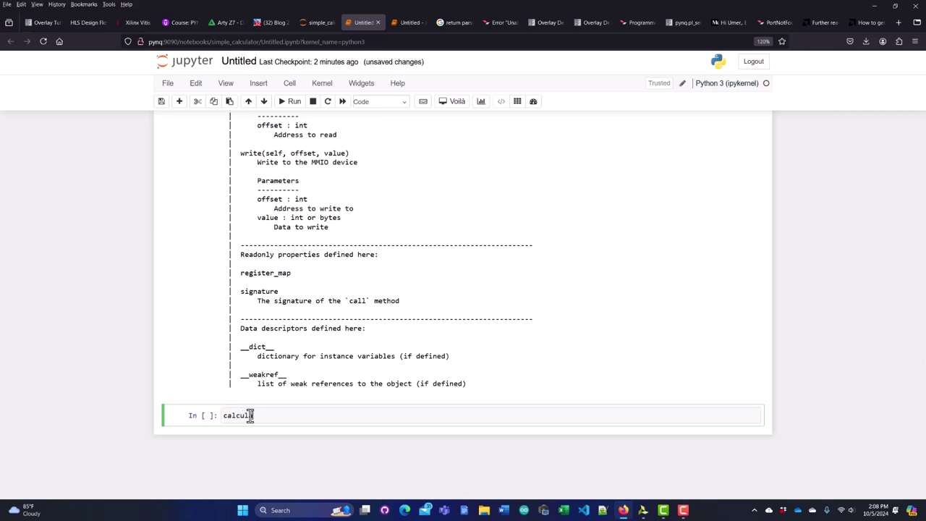
type("p.write(0")
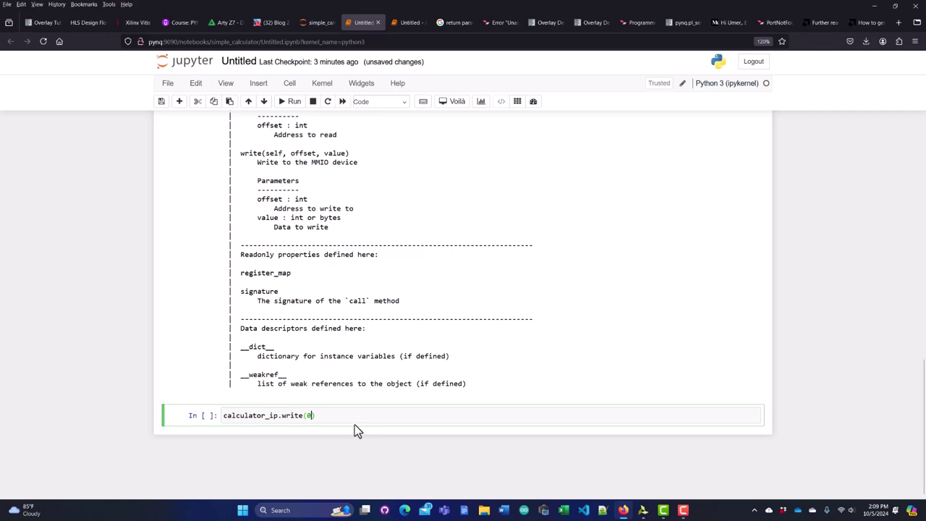
type("x10,")
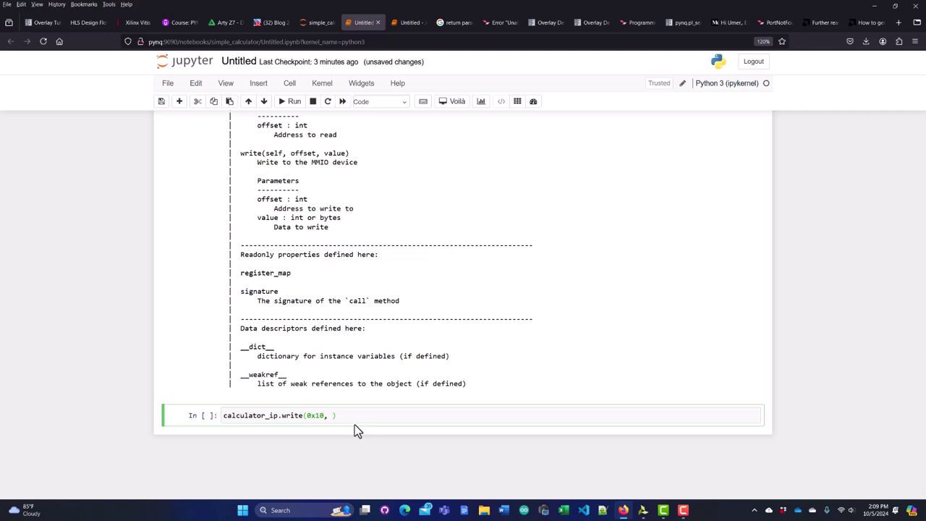